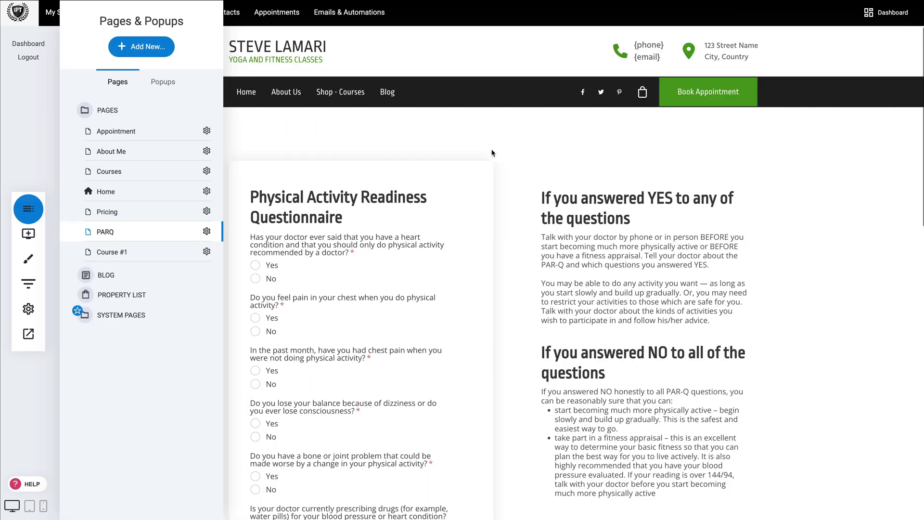
# - Look through the Physical Activity Readiness Questionnaire on the PARQ page, from the health questions to the contact fields
pyautogui.click(455, 172)
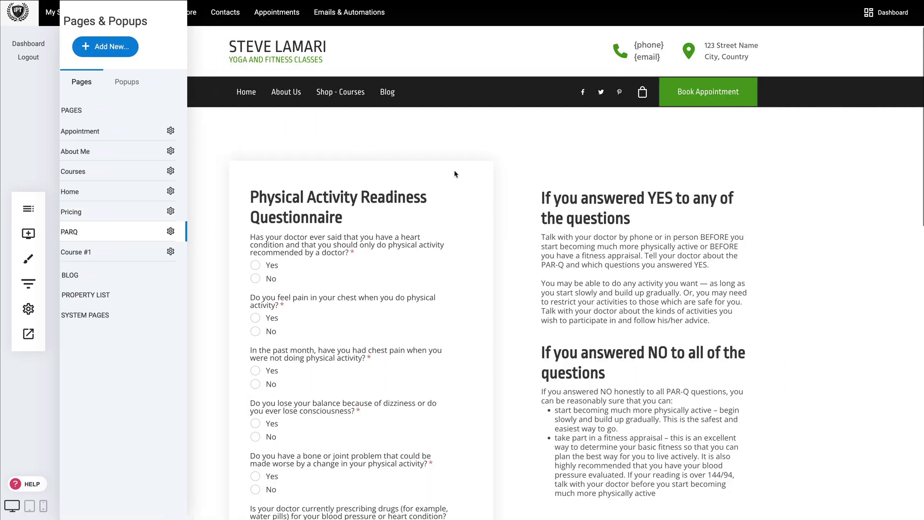
pyautogui.scroll(-4, 510, 351)
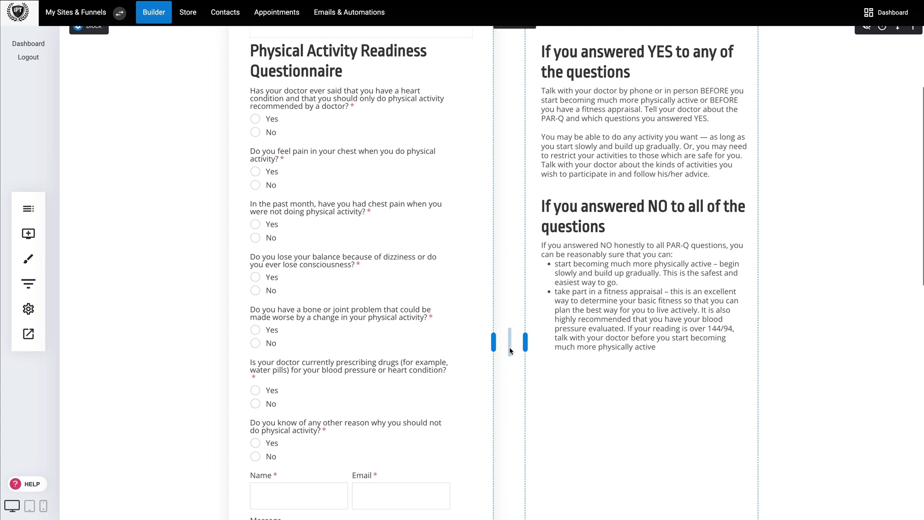
pyautogui.scroll(1, 510, 332)
pyautogui.scroll(-1, 510, 330)
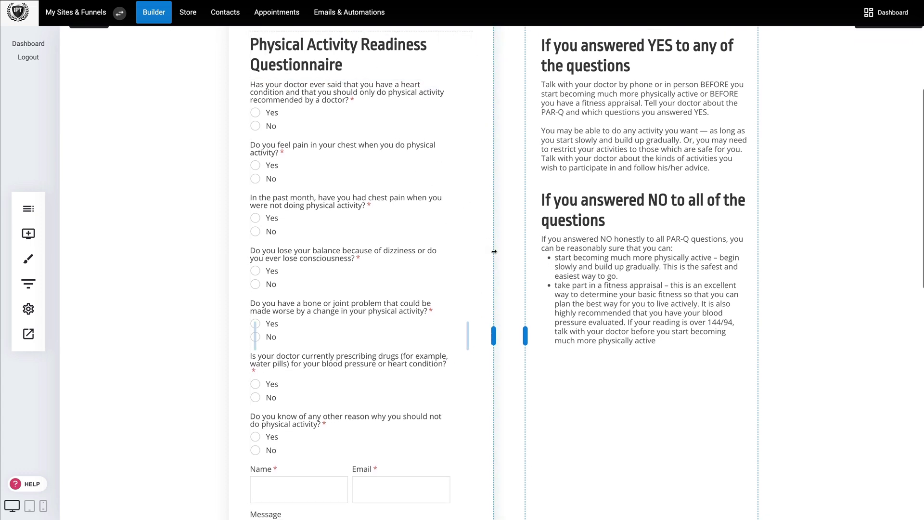
pyautogui.scroll(-3, 494, 250)
pyautogui.scroll(-2, 387, 257)
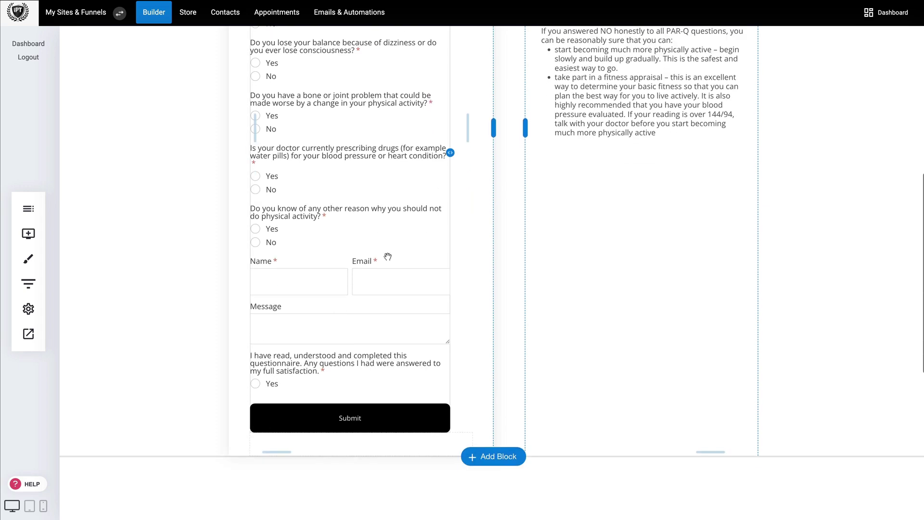
pyautogui.scroll(2, 388, 256)
pyautogui.scroll(5, 387, 257)
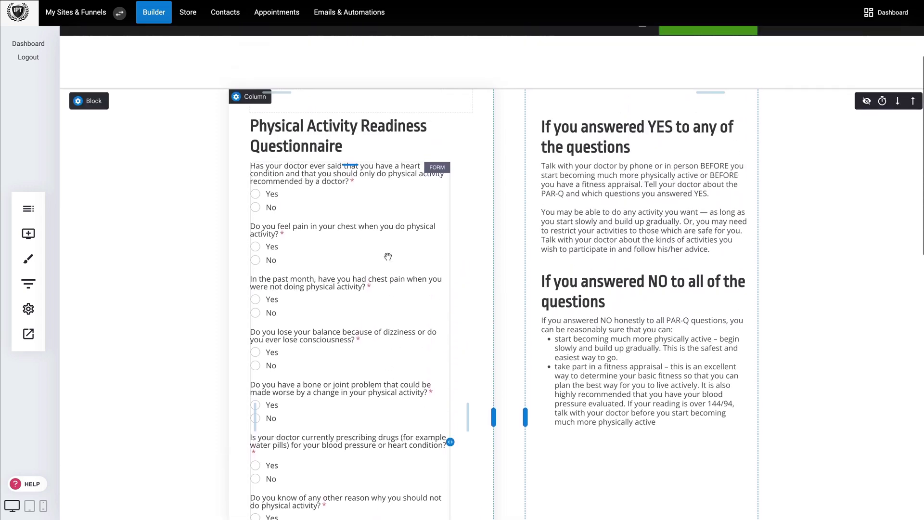
pyautogui.scroll(-1, 496, 201)
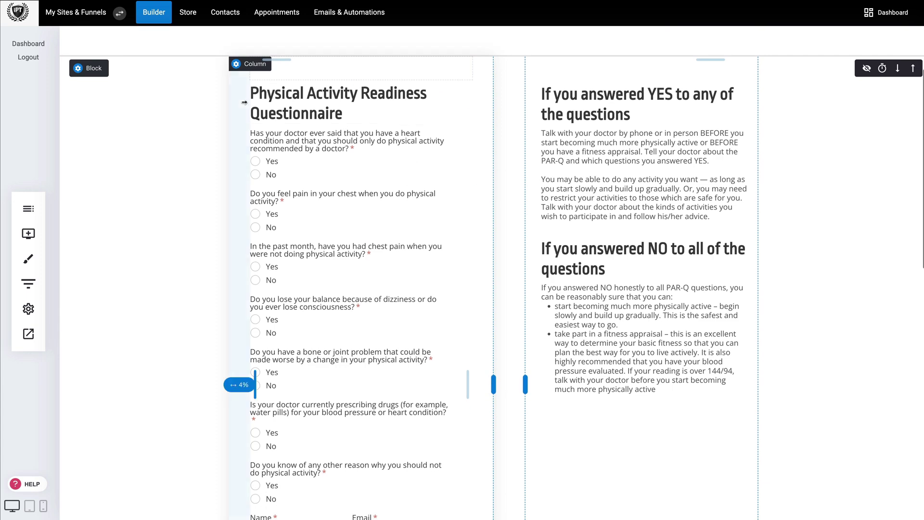
# - Open the Home page for editing at the section about the benefits of doing Yoga
pyautogui.click(28, 208)
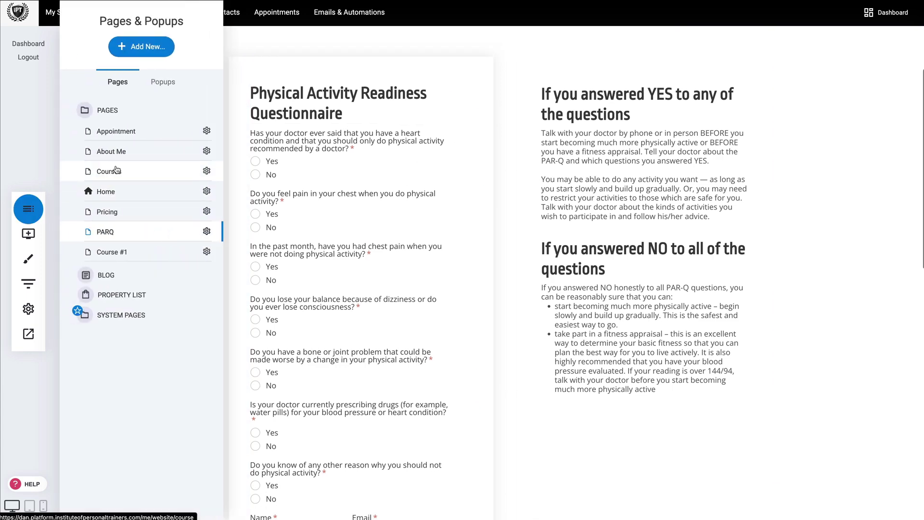
pyautogui.click(99, 192)
pyautogui.scroll(-5, 413, 359)
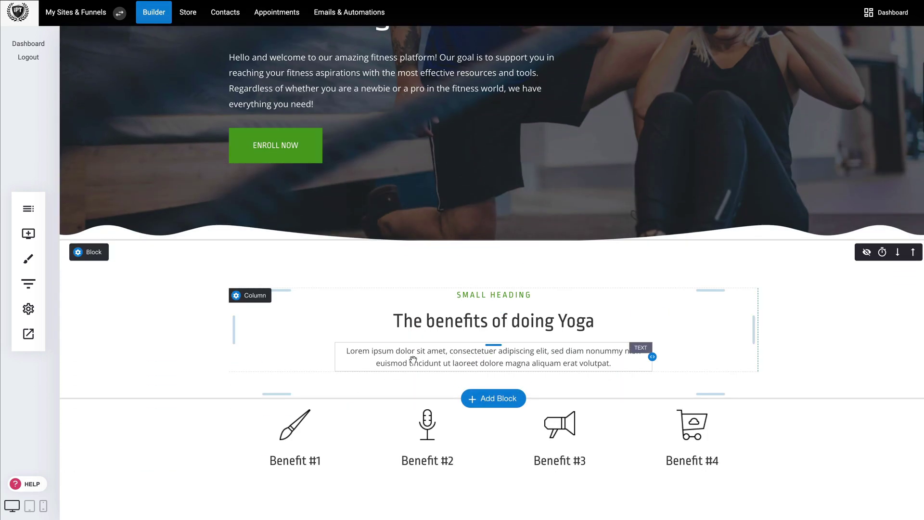
pyautogui.scroll(-2, 413, 359)
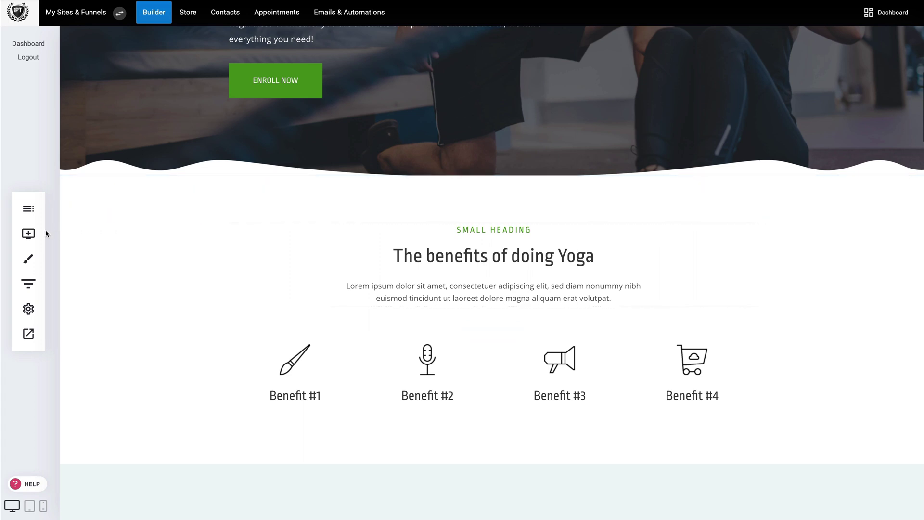
# - Add a Quiz/Survey widget above the small heading of the yoga benefits section
pyautogui.click(30, 234)
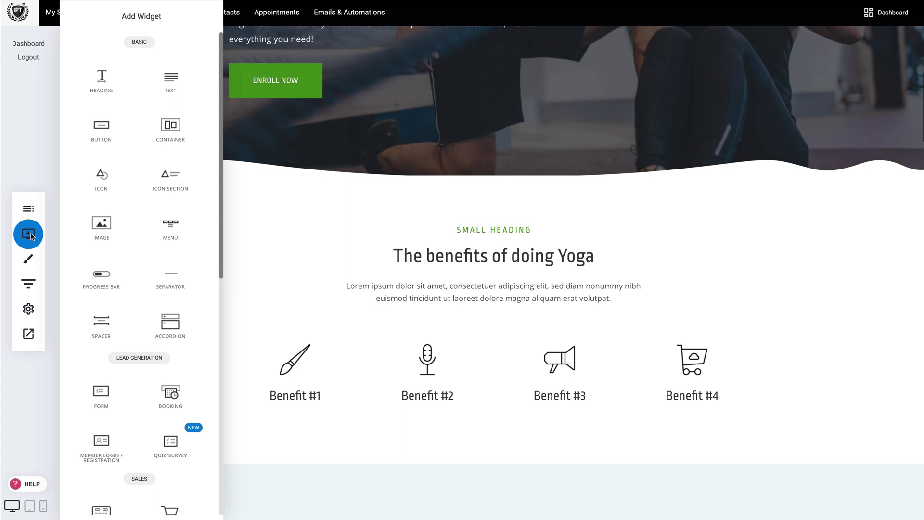
pyautogui.scroll(-3, 147, 302)
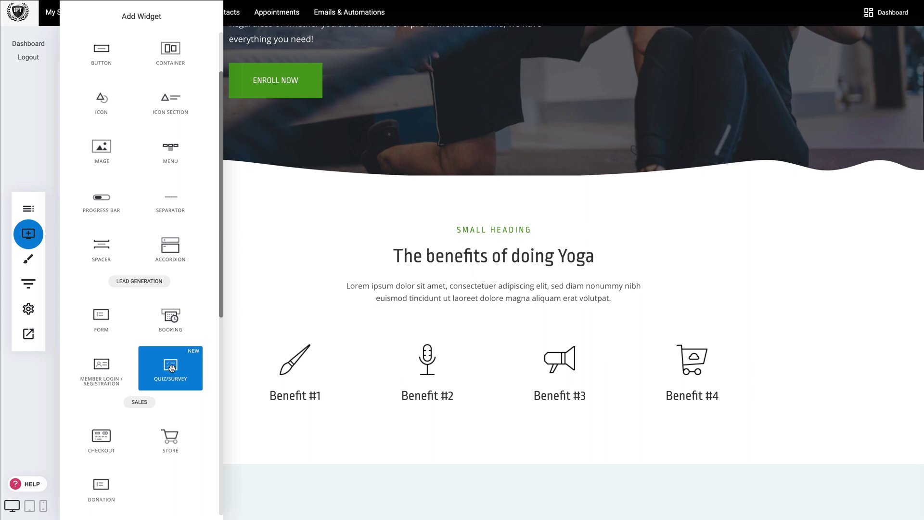
pyautogui.moveTo(175, 371); pyautogui.dragTo(487, 206)
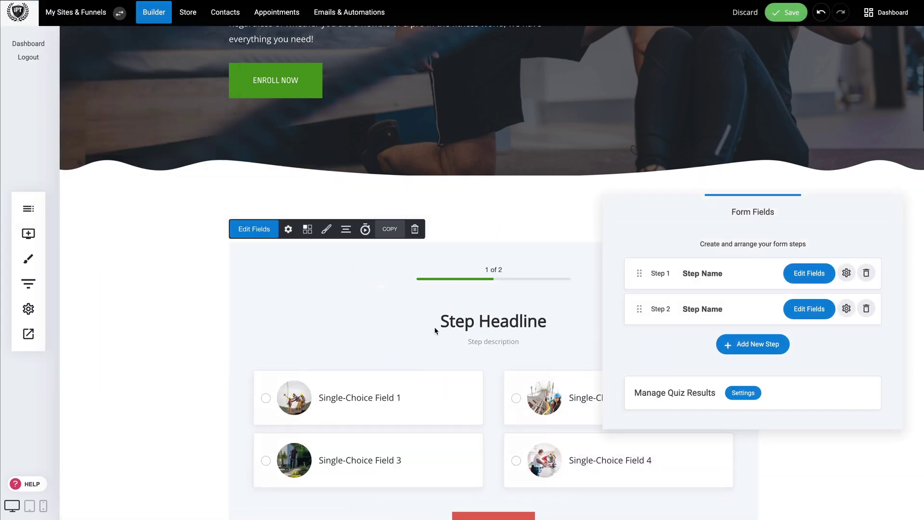
pyautogui.click(188, 346)
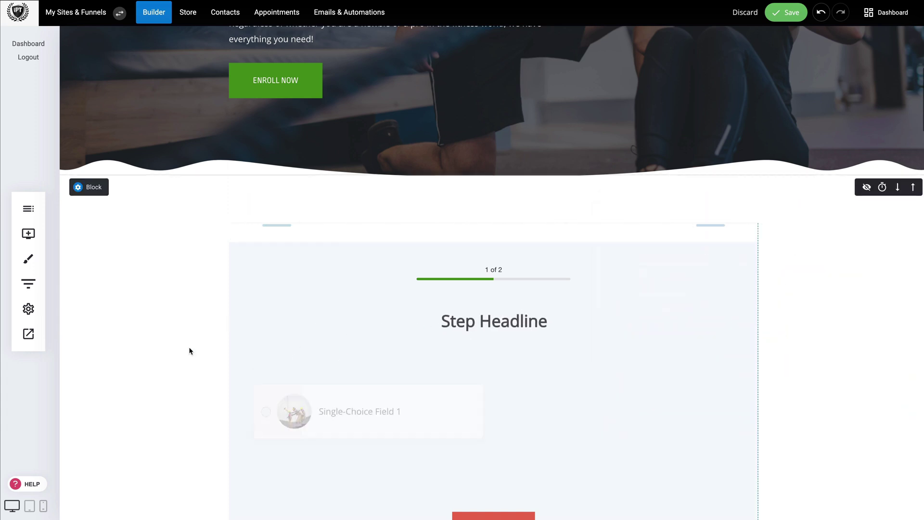
pyautogui.scroll(-2, 189, 346)
pyautogui.scroll(-2, 465, 231)
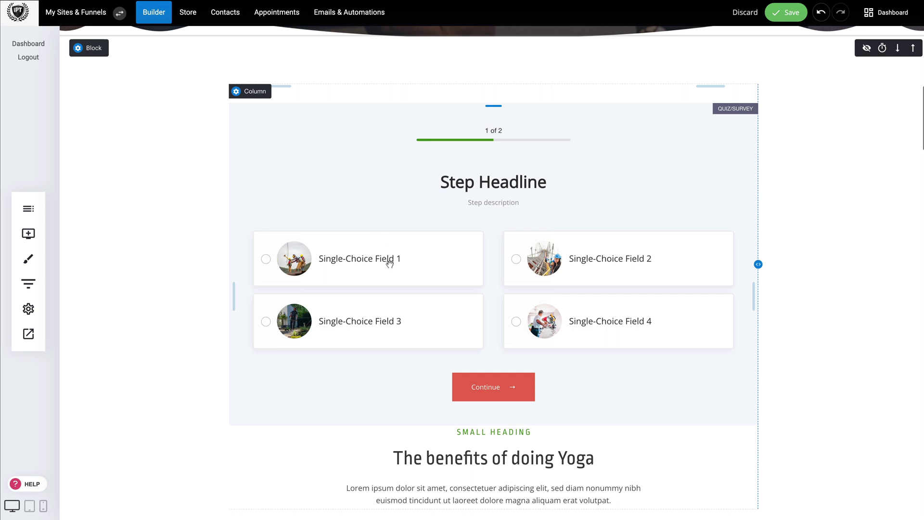
# - In the quiz's form settings, enable tagging contacts on new message and add the tag completedsurvey
pyautogui.click(337, 141)
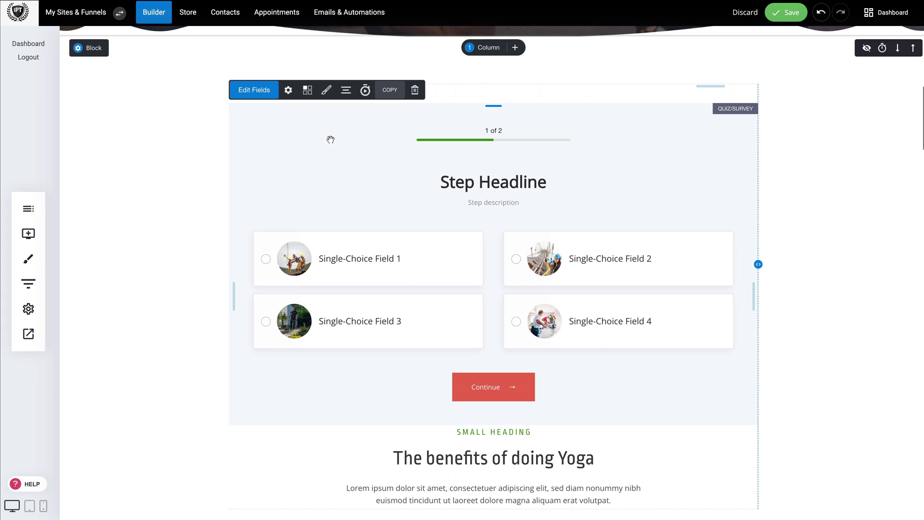
pyautogui.click(288, 90)
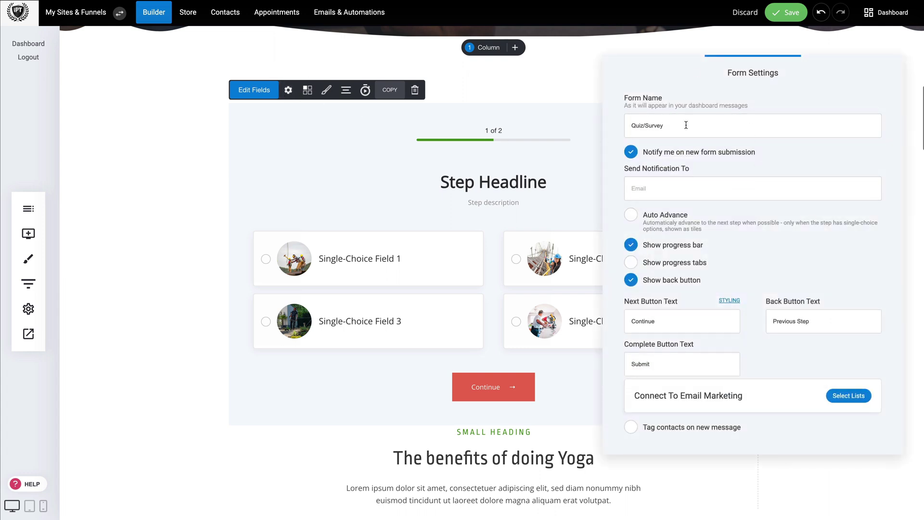
pyautogui.click(707, 215)
pyautogui.click(632, 430)
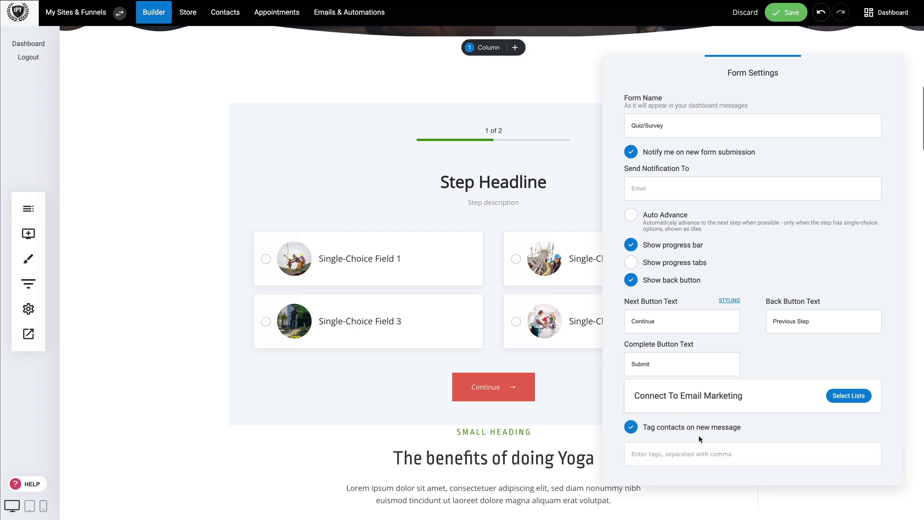
pyautogui.click(653, 453)
pyautogui.write('completedsurvey')
pyautogui.press('Return')
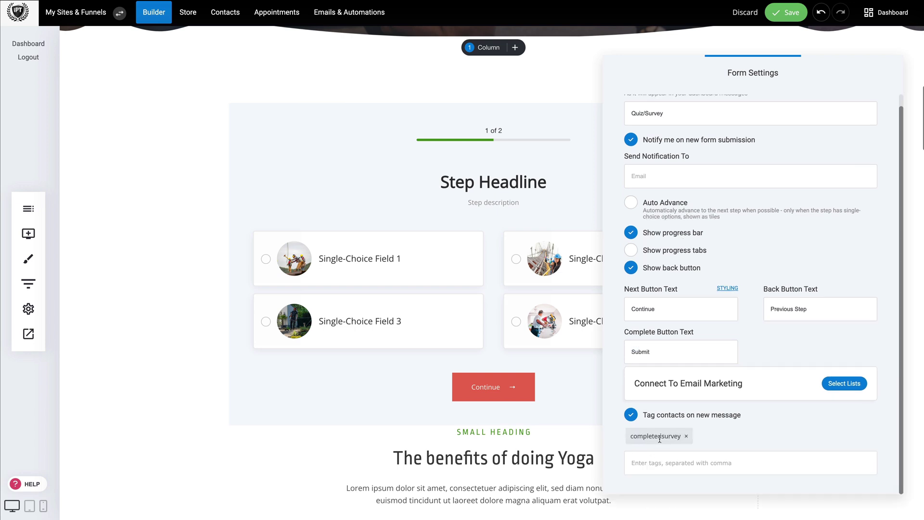
pyautogui.click(234, 273)
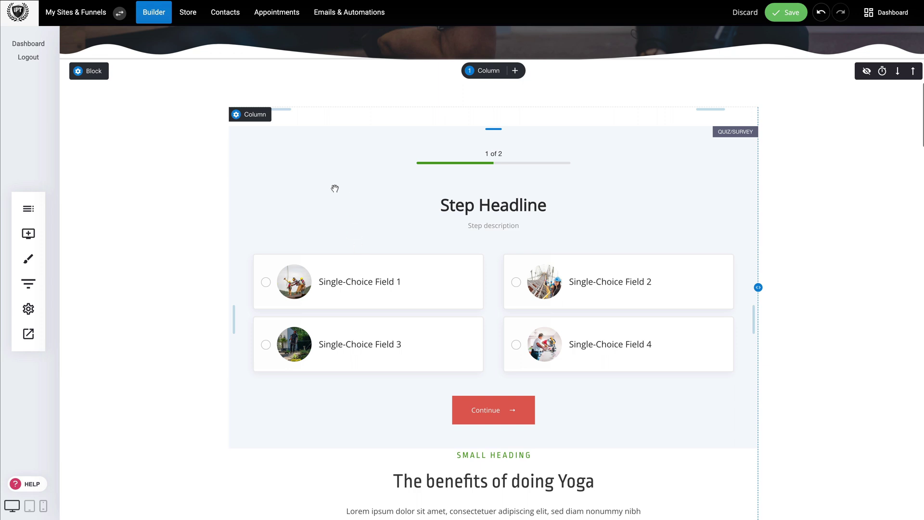
# - Open the fields of quiz Step 1 and review the style, layout and CRM mapping settings of its single-choice group
pyautogui.click(325, 167)
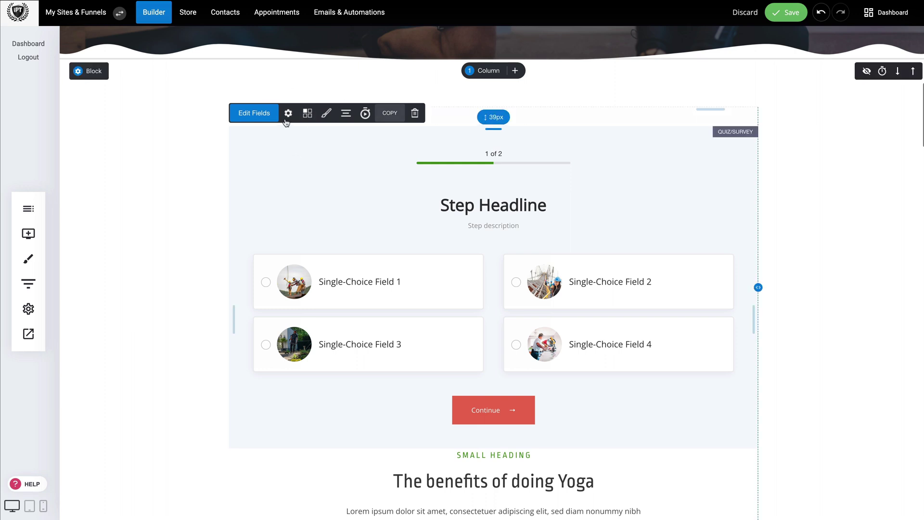
pyautogui.click(258, 116)
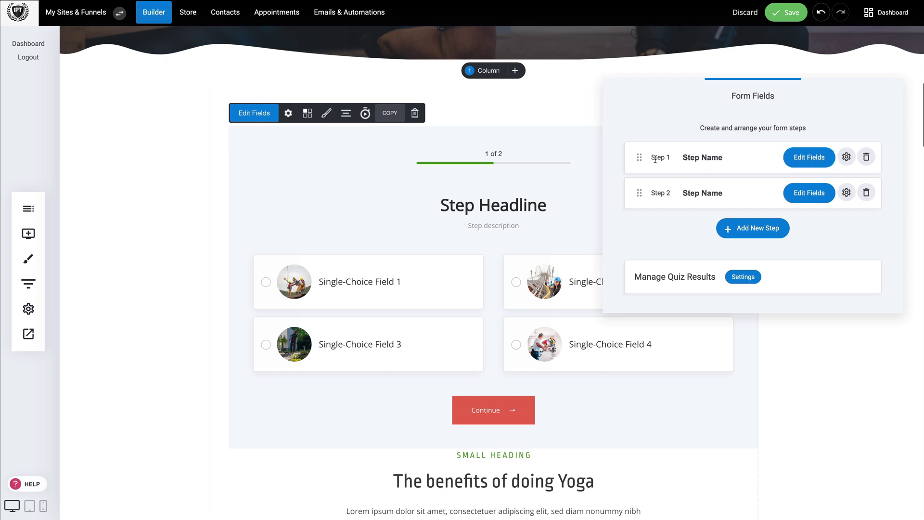
pyautogui.click(803, 158)
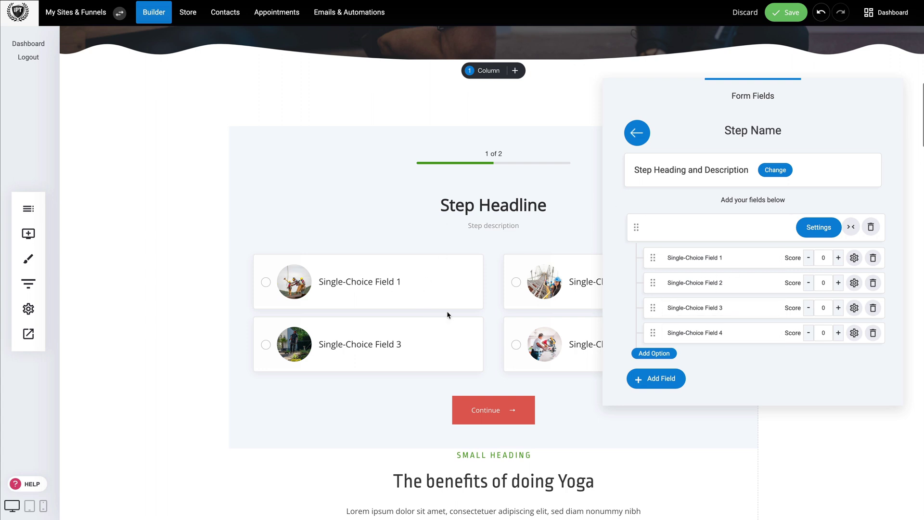
pyautogui.click(817, 229)
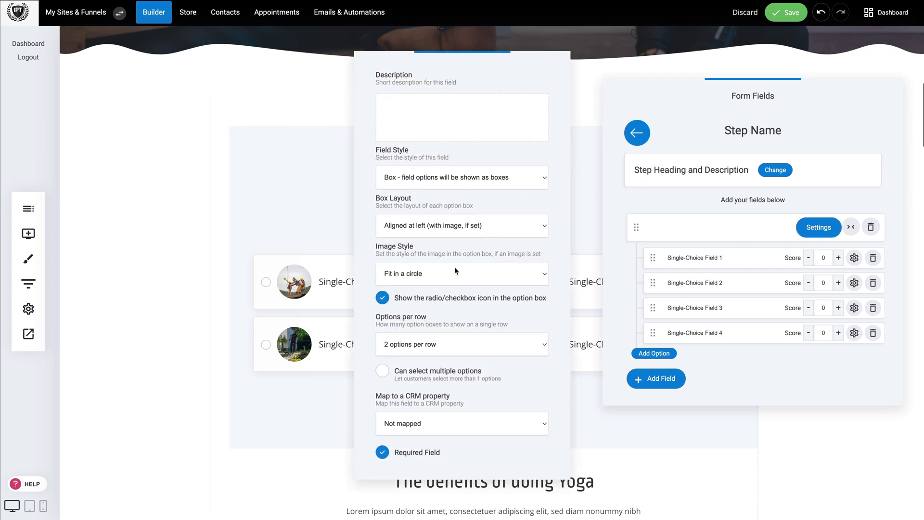
pyautogui.click(322, 205)
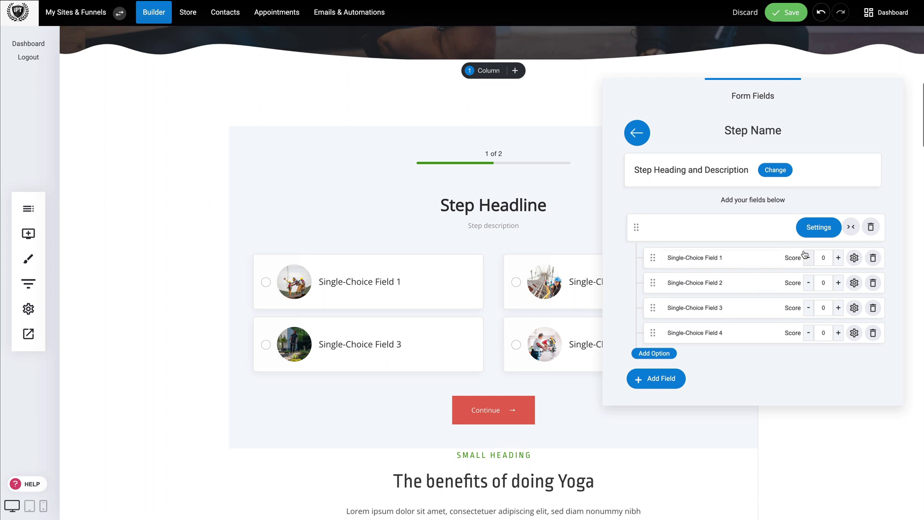
# - Review the image, description, skip and tag settings of the Single-Choice Field 1 option
pyautogui.click(853, 259)
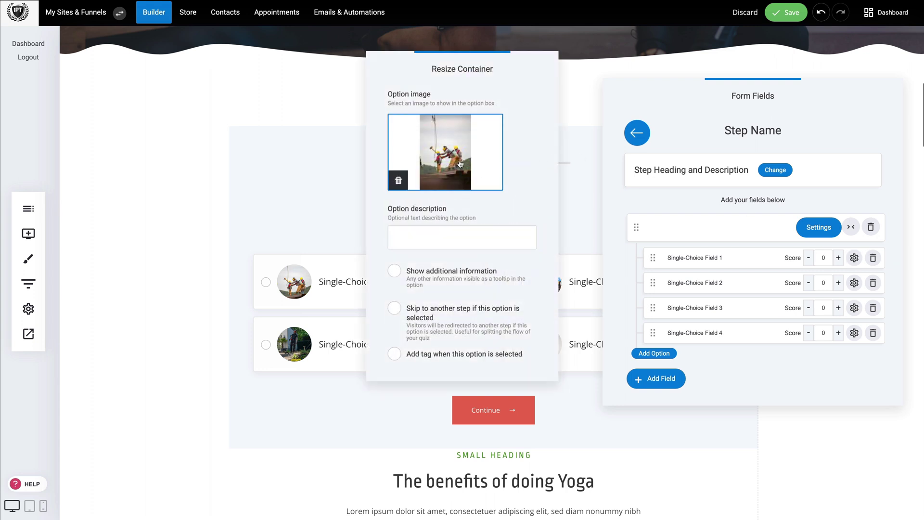
pyautogui.click(456, 244)
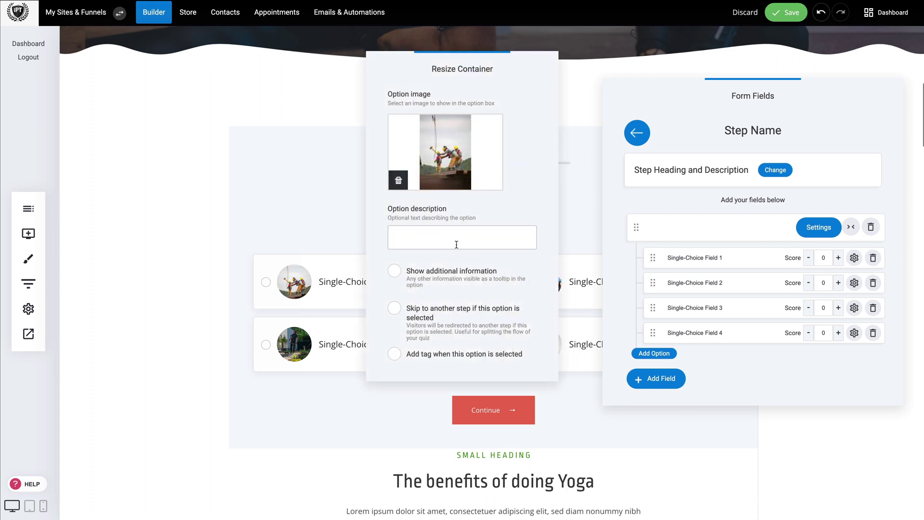
pyautogui.click(325, 228)
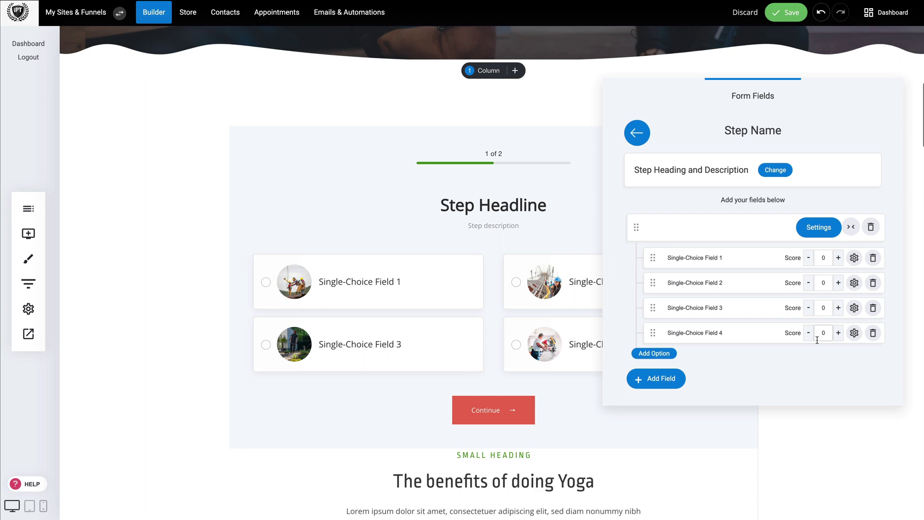
# - Delete the Single-Choice Field 4 option and add a new option named 4 to the same group
pyautogui.click(873, 334)
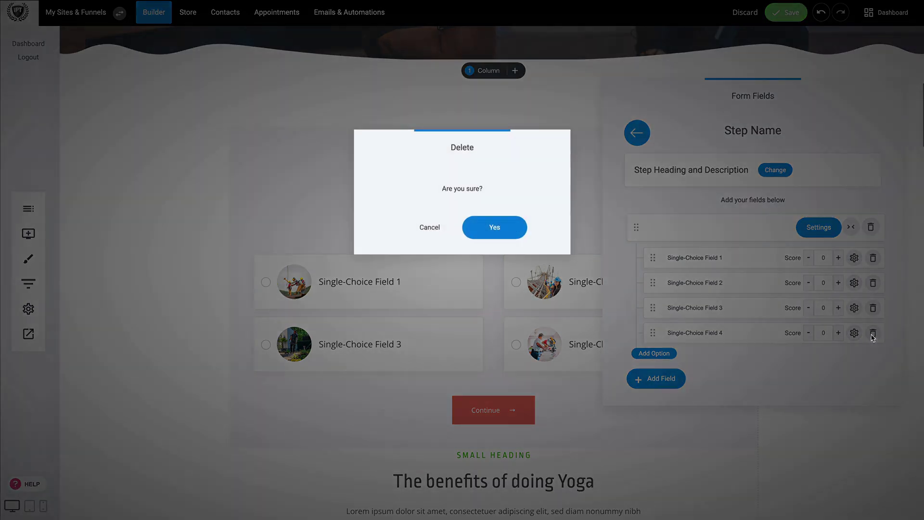
pyautogui.click(498, 228)
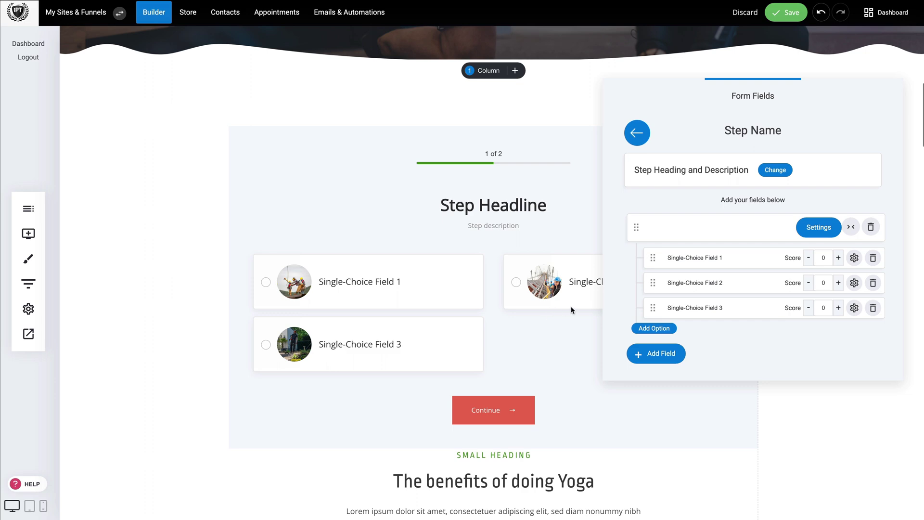
pyautogui.click(653, 329)
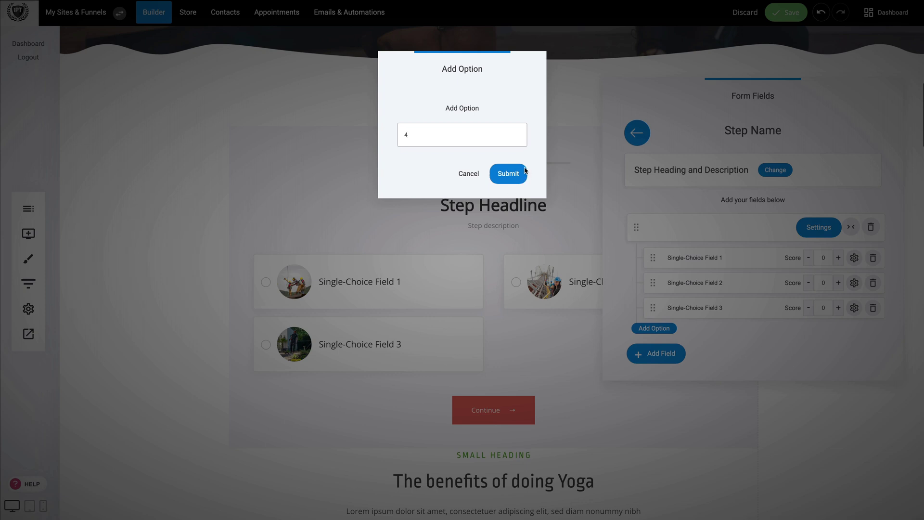
pyautogui.click(508, 174)
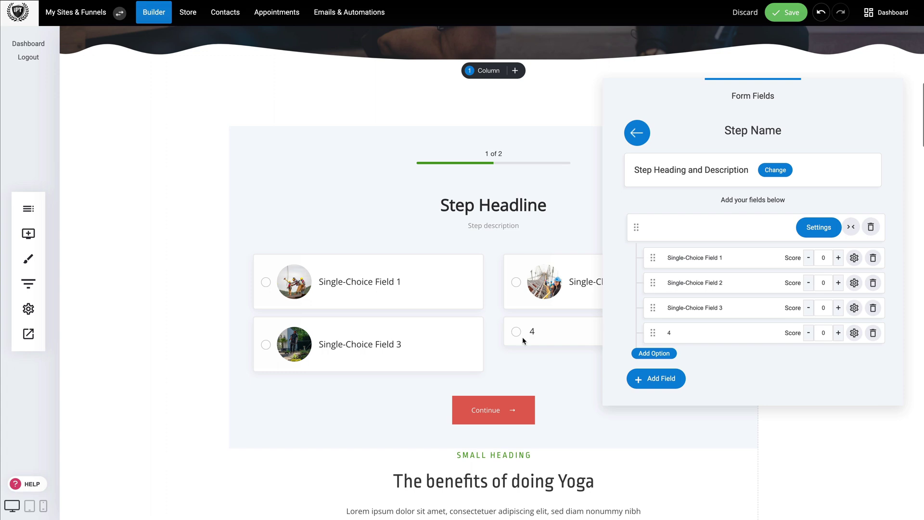
# - Add a Multi-Choice Field to quiz Step 1, and open the fields of Step 2
pyautogui.click(653, 380)
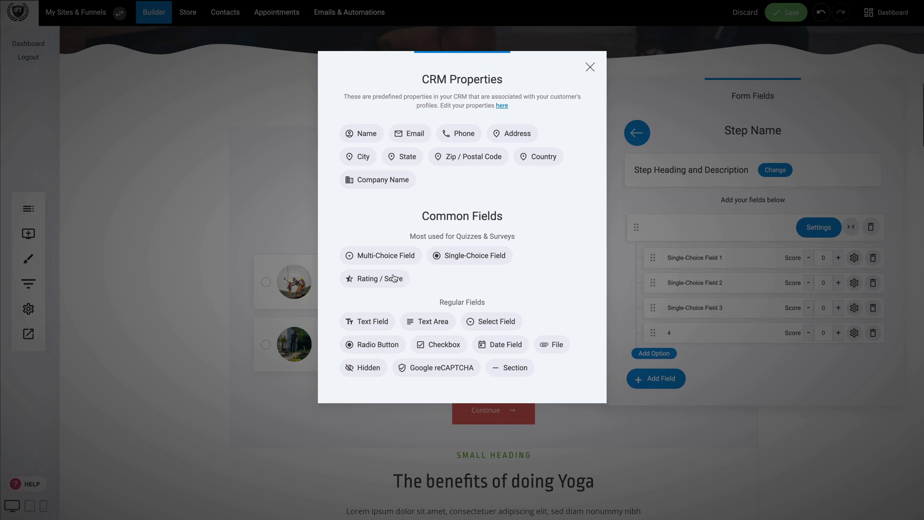
pyautogui.click(377, 260)
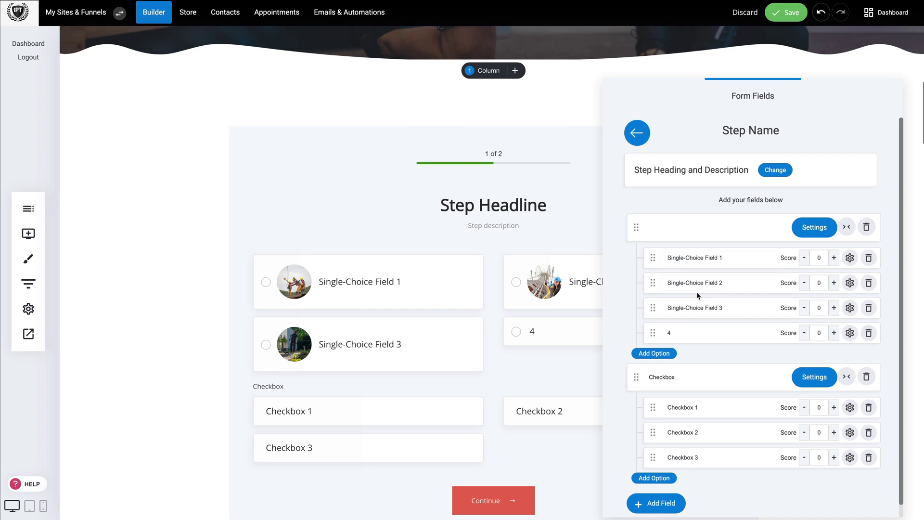
pyautogui.click(642, 129)
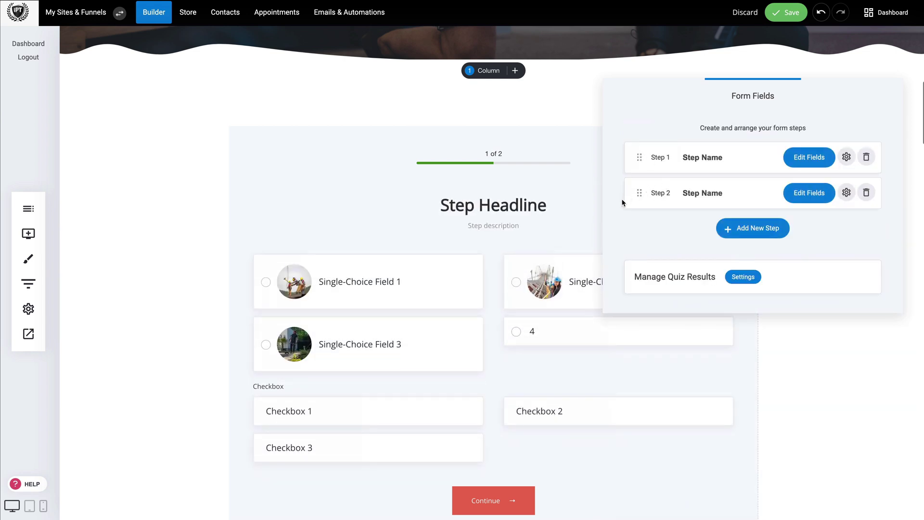
pyautogui.click(829, 192)
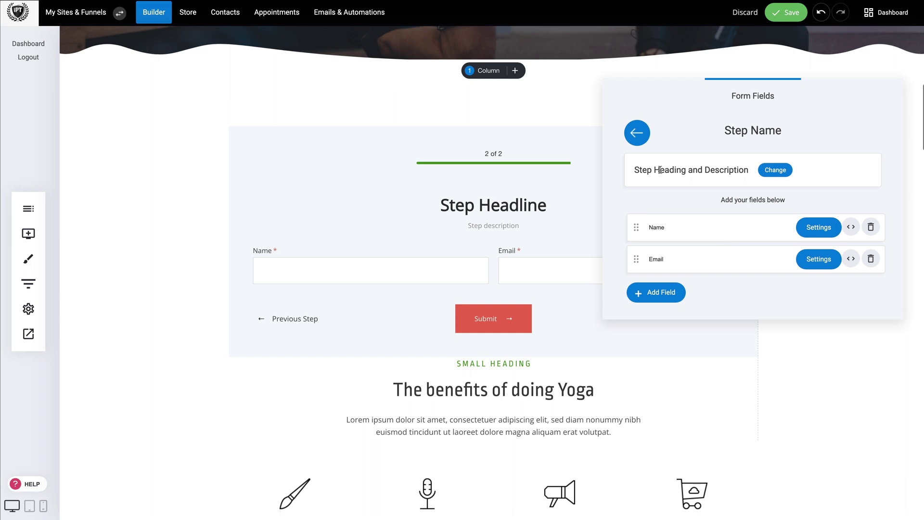
# - Return to the quiz's step list and add a new form step named Step Three
pyautogui.click(638, 135)
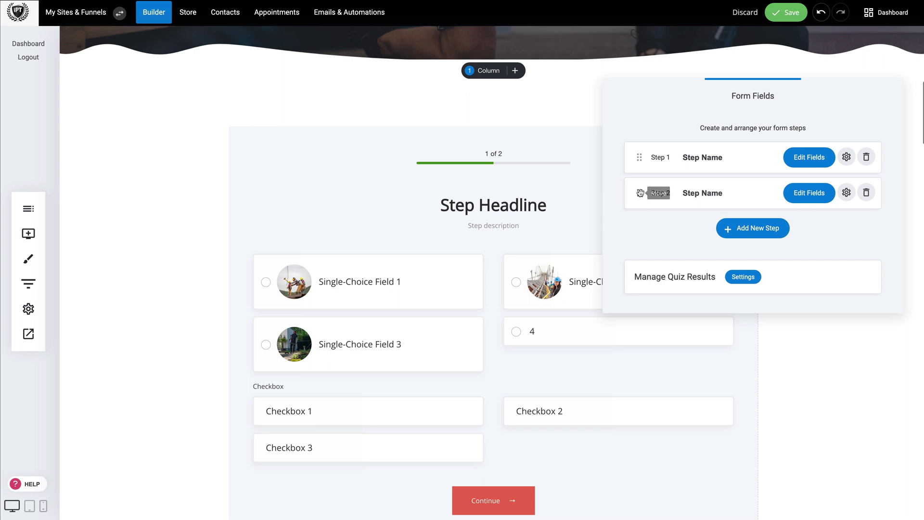
pyautogui.moveTo(640, 193)
pyautogui.mouseDown()
pyautogui.moveTo(635, 170)
pyautogui.moveTo(636, 197)
pyautogui.mouseUp()
pyautogui.click(744, 228)
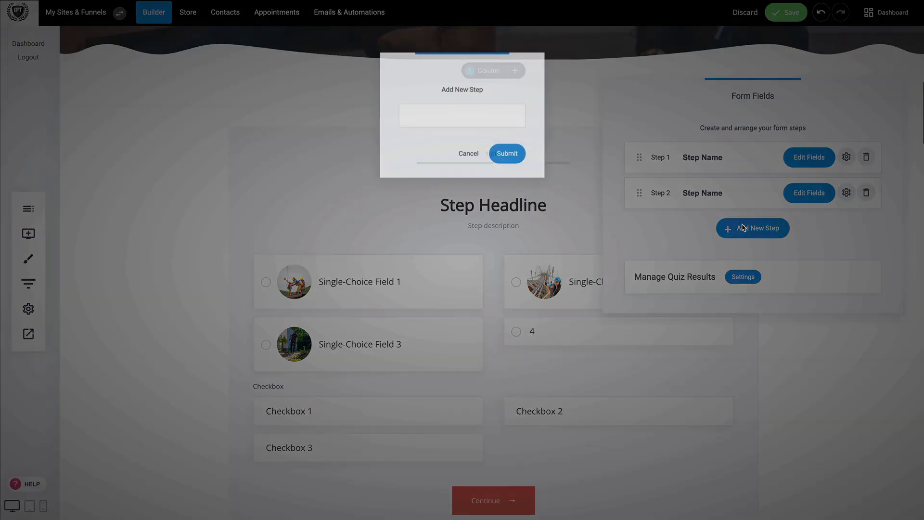
pyautogui.write('Step Three')
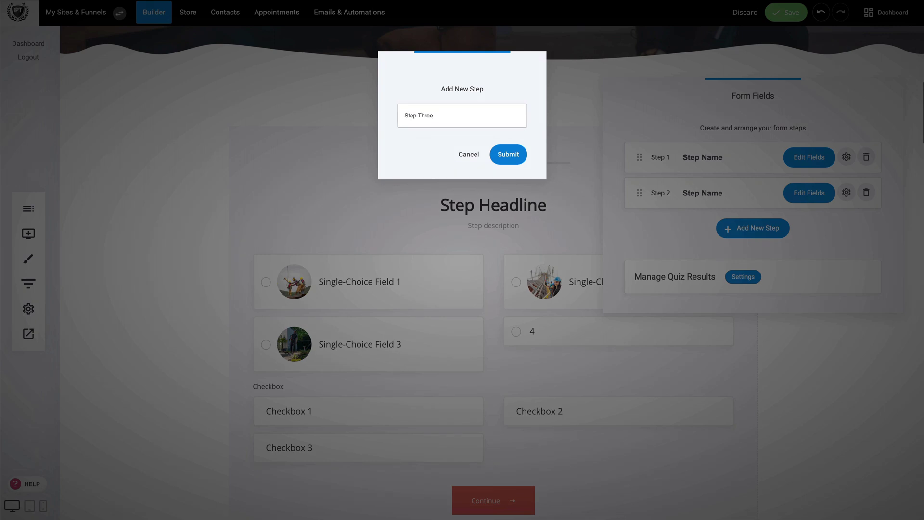
pyautogui.click(503, 157)
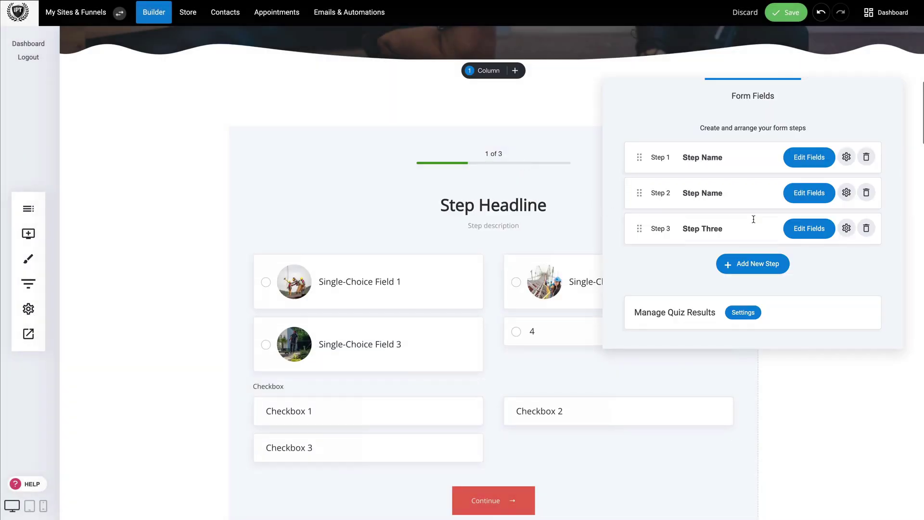
# - Add a Single-Choice Field to Step Three and return to the list of form steps
pyautogui.click(808, 231)
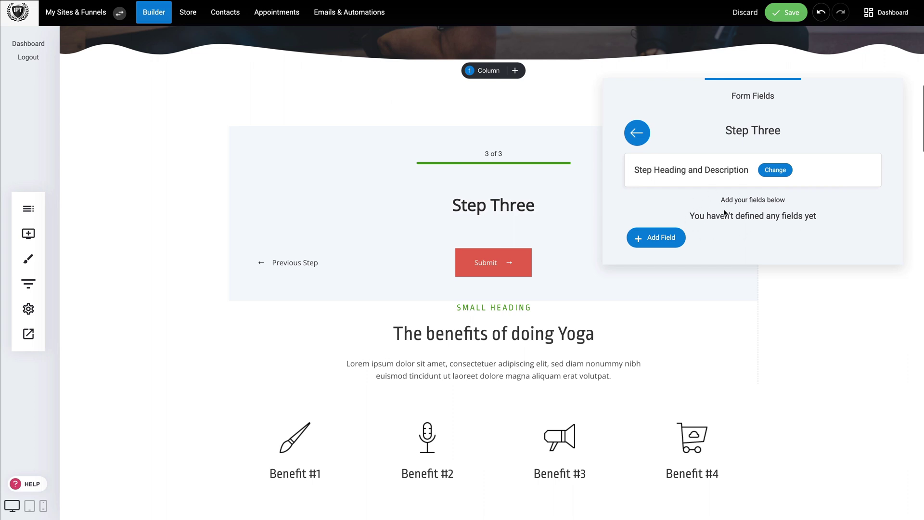
pyautogui.click(658, 243)
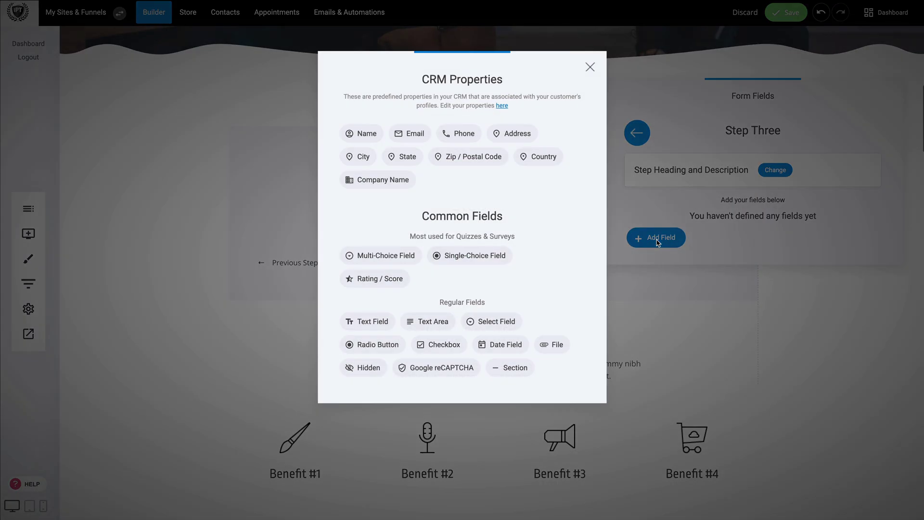
pyautogui.click(463, 257)
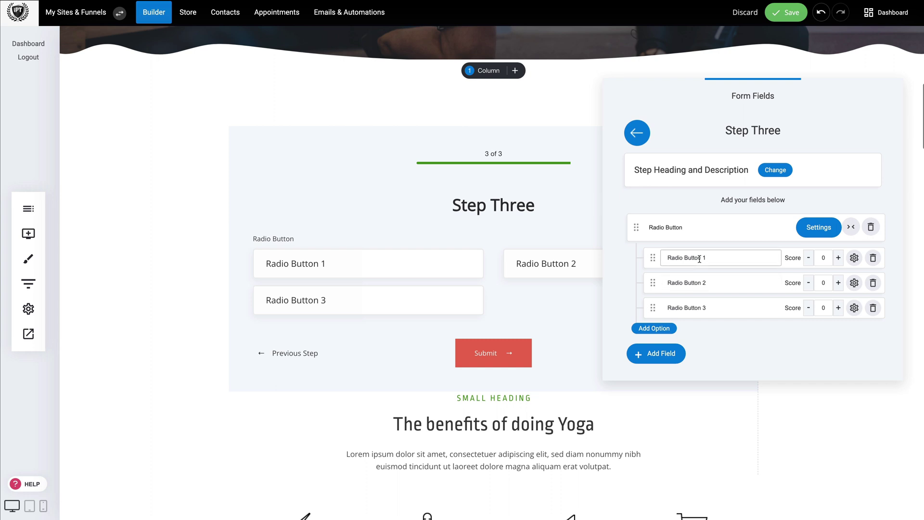
pyautogui.click(644, 135)
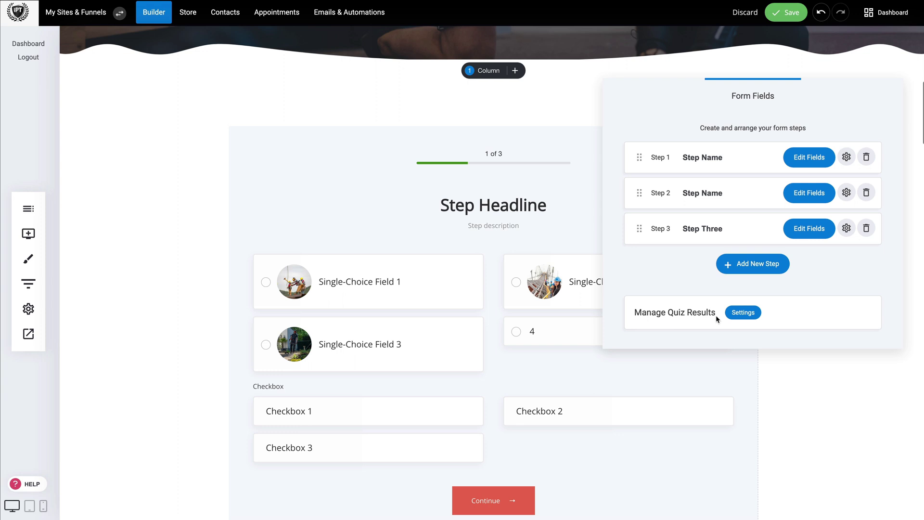
# - Review the quiz results settings and the thank you message options of the default score rule
pyautogui.click(734, 314)
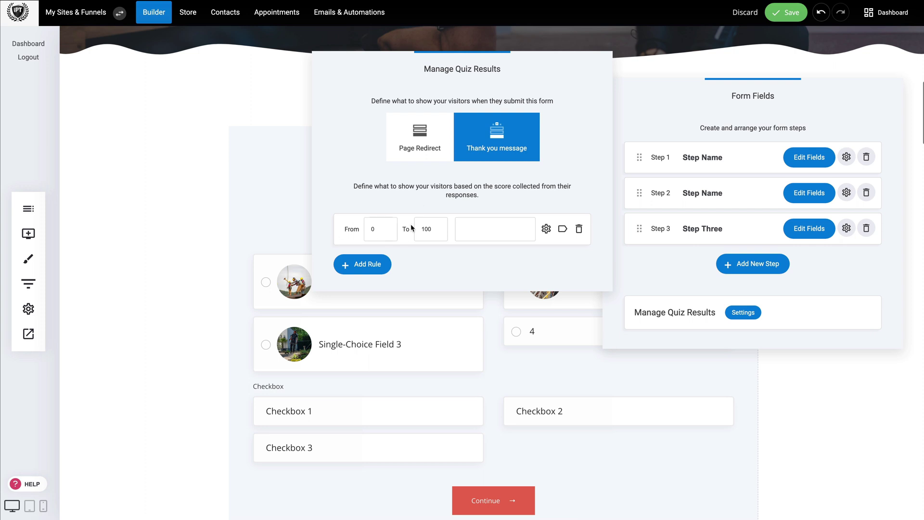
pyautogui.click(491, 231)
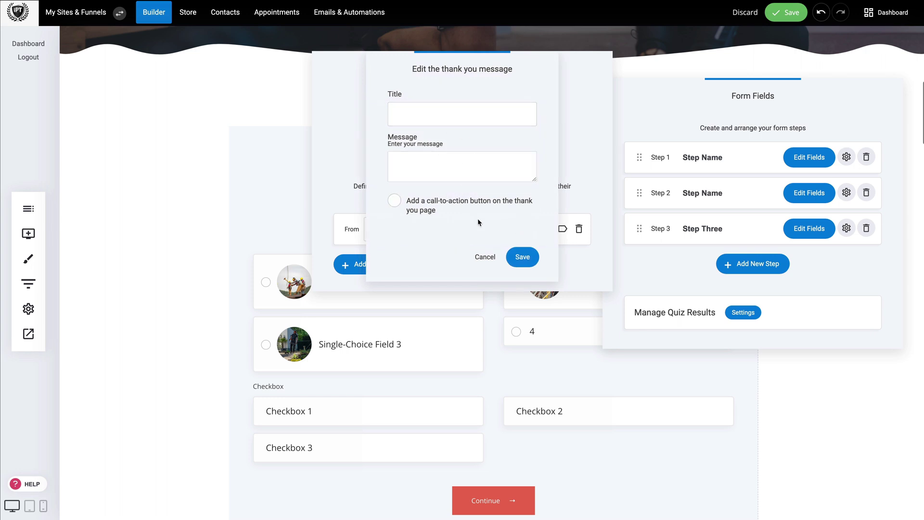
pyautogui.click(486, 256)
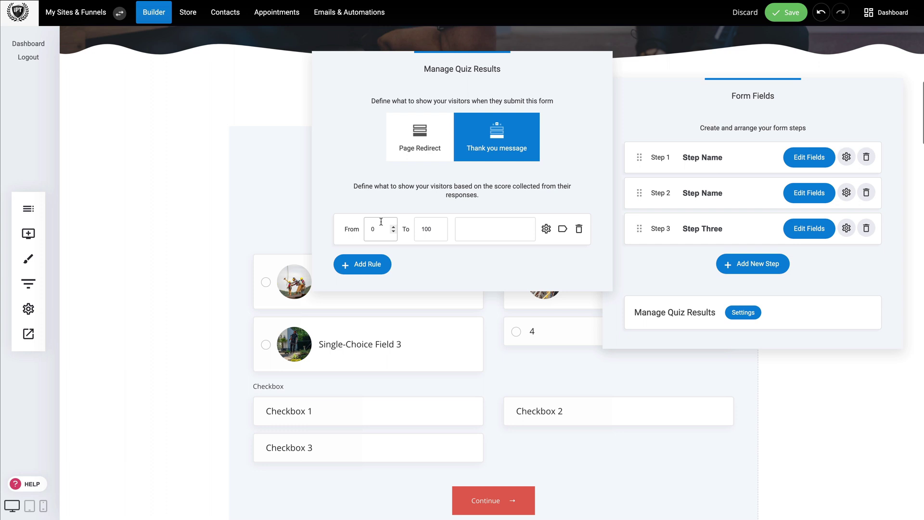
pyautogui.click(619, 267)
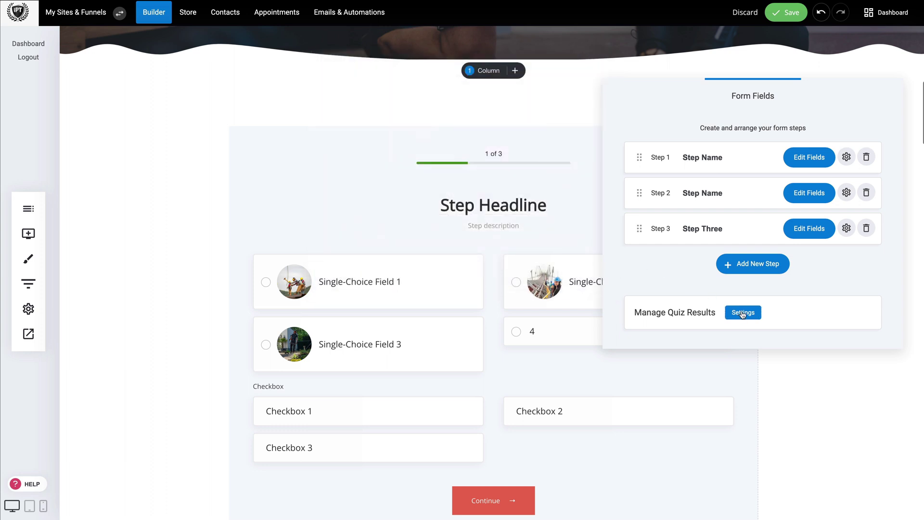
# - Set the scores of Step 1's four single-choice options to 5, 10, 15 and 20 in order
pyautogui.click(795, 159)
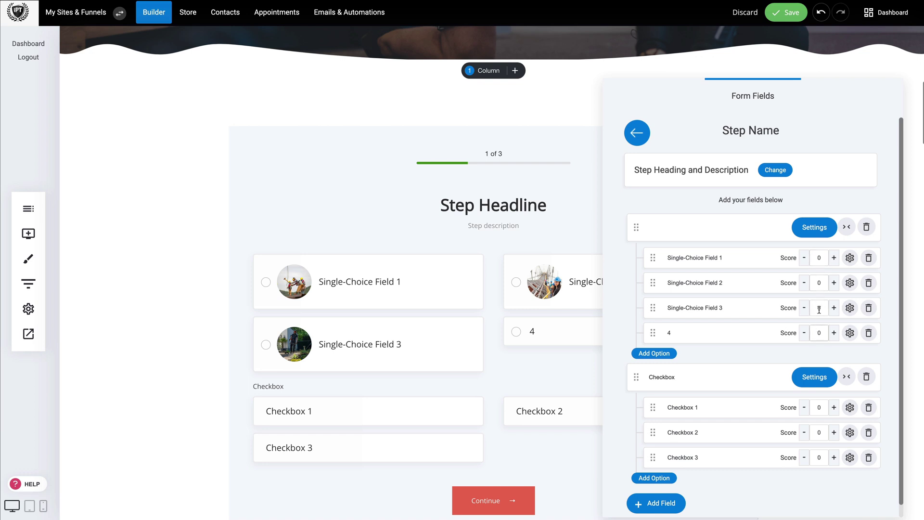
pyautogui.click(817, 258)
pyautogui.write('5')
pyautogui.click(820, 283)
pyautogui.write('10')
pyautogui.click(819, 307)
pyautogui.write('15')
pyautogui.click(819, 332)
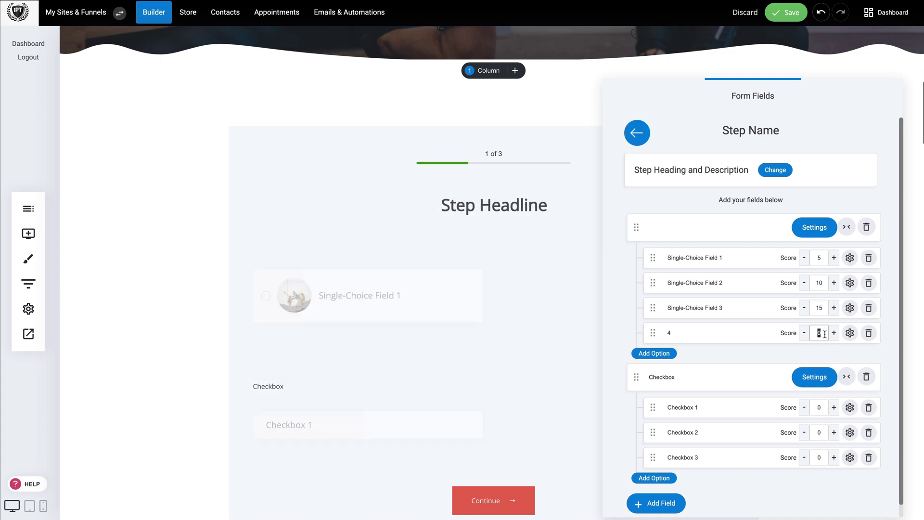
pyautogui.write('20')
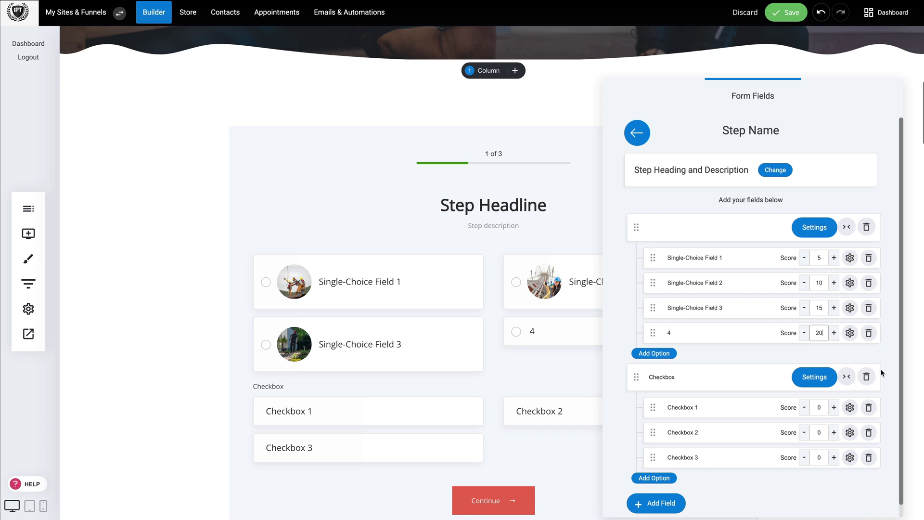
pyautogui.click(689, 207)
pyautogui.click(637, 132)
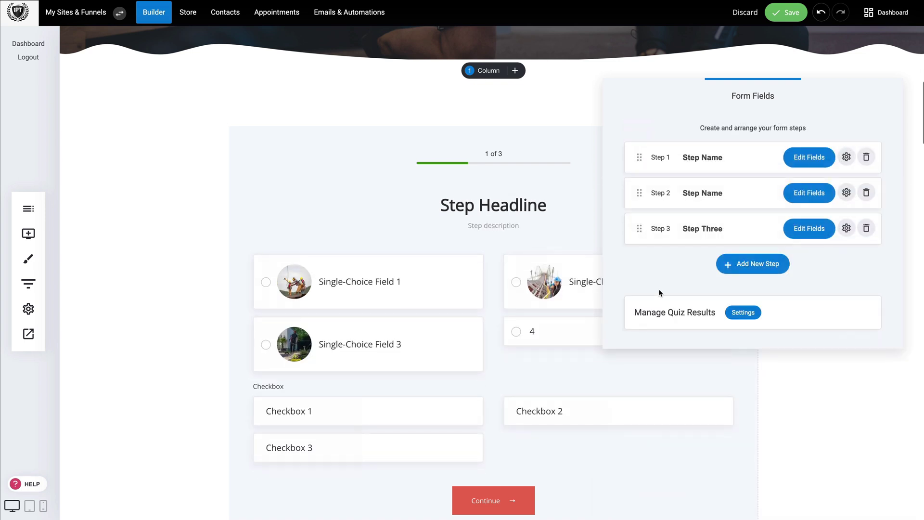
# - Set the first thank you message rule's upper score to 10 in the quiz results and view its message editor
pyautogui.click(744, 312)
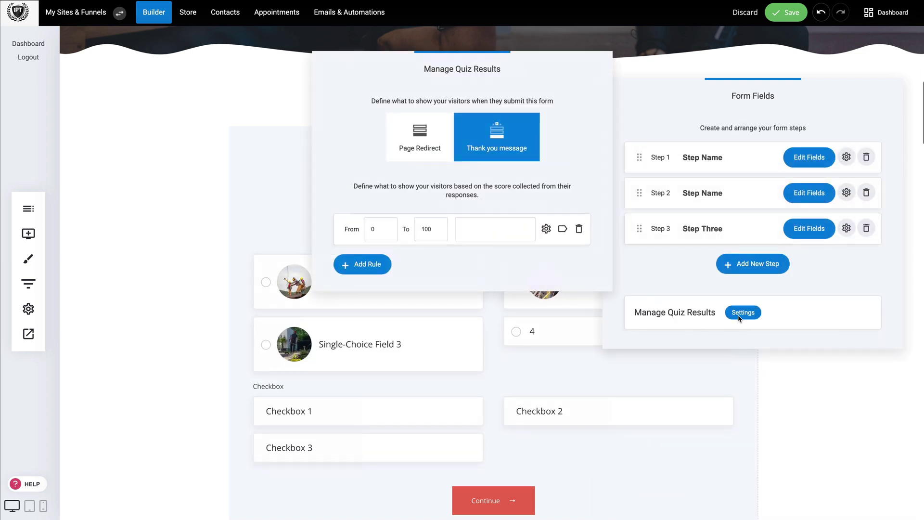
pyautogui.doubleClick(424, 229)
pyautogui.click(479, 230)
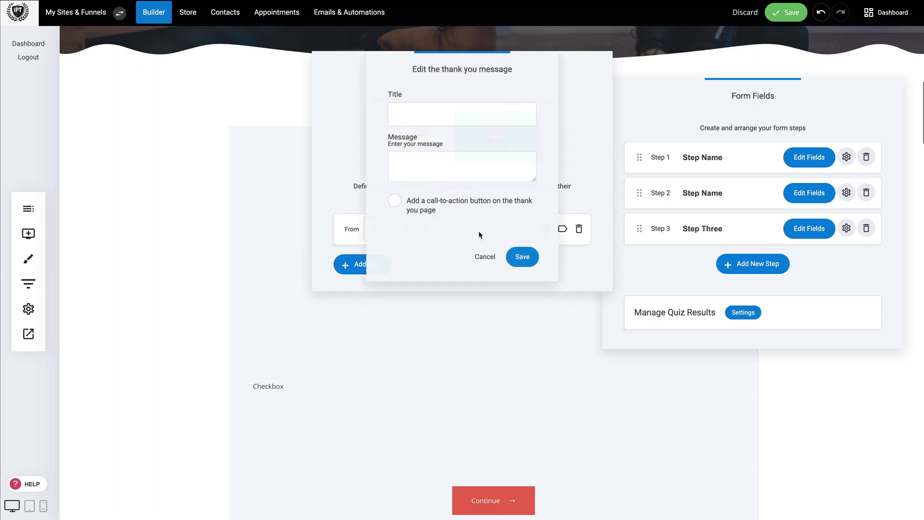
pyautogui.click(484, 257)
# - Add a second thank you message rule for scores 11 to 25 and view its message editor
pyautogui.click(386, 261)
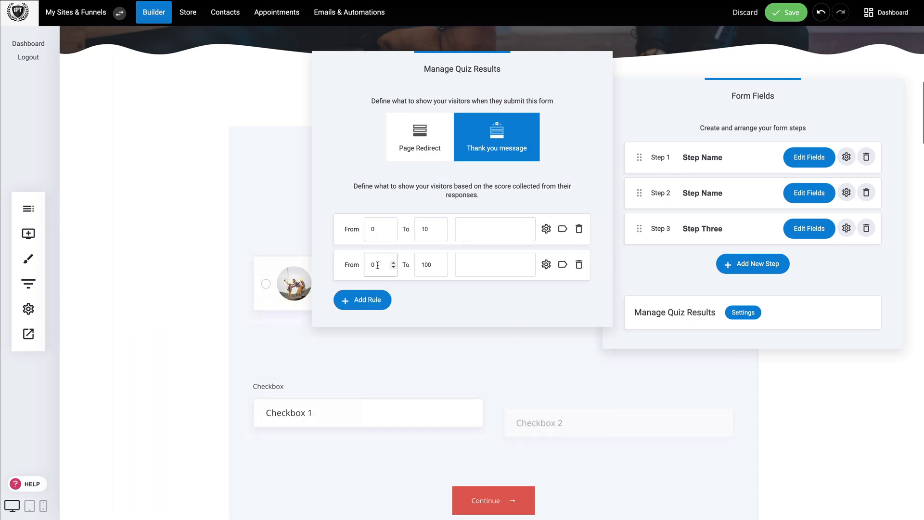
pyautogui.doubleClick(365, 265)
pyautogui.write('11')
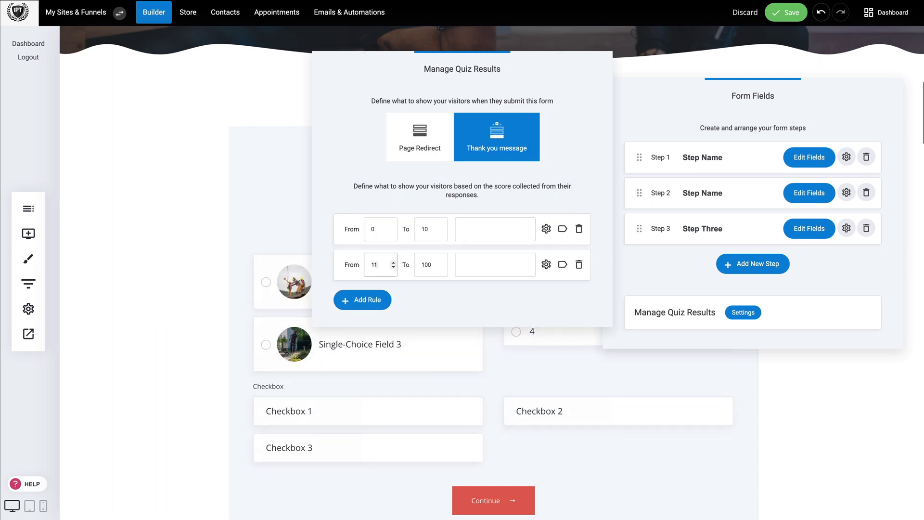
pyautogui.press('Tab')
pyautogui.click(479, 265)
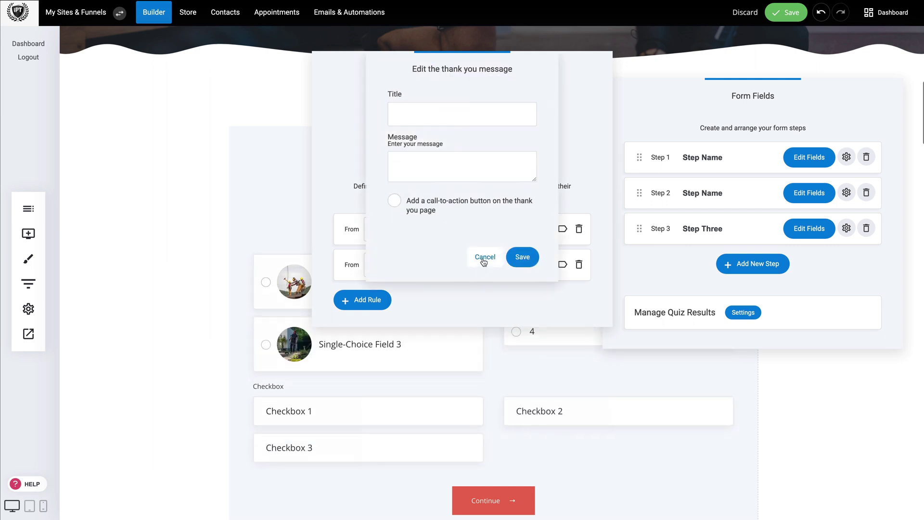
pyautogui.click(482, 257)
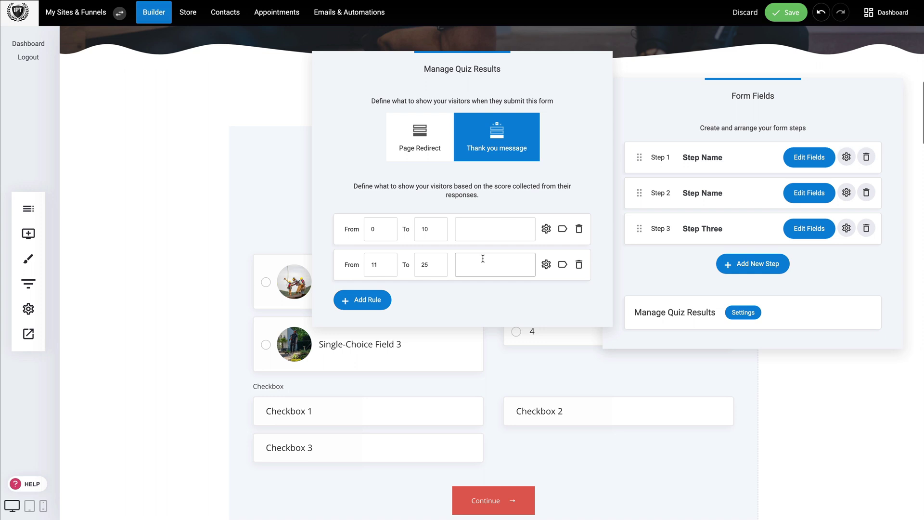
# - Switch the quiz results to Page Redirect and send scores 0 to 10 to the Appointment page
pyautogui.click(436, 157)
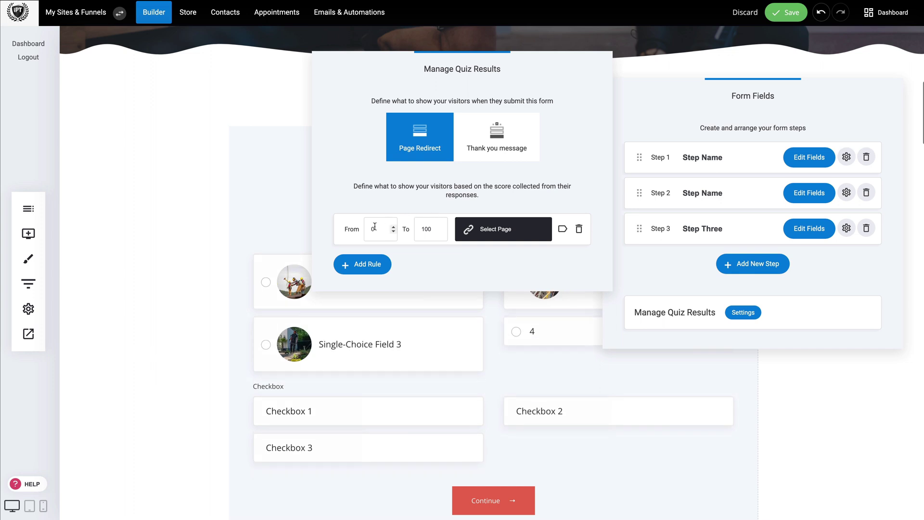
pyautogui.doubleClick(423, 229)
pyautogui.write('10')
pyautogui.click(479, 231)
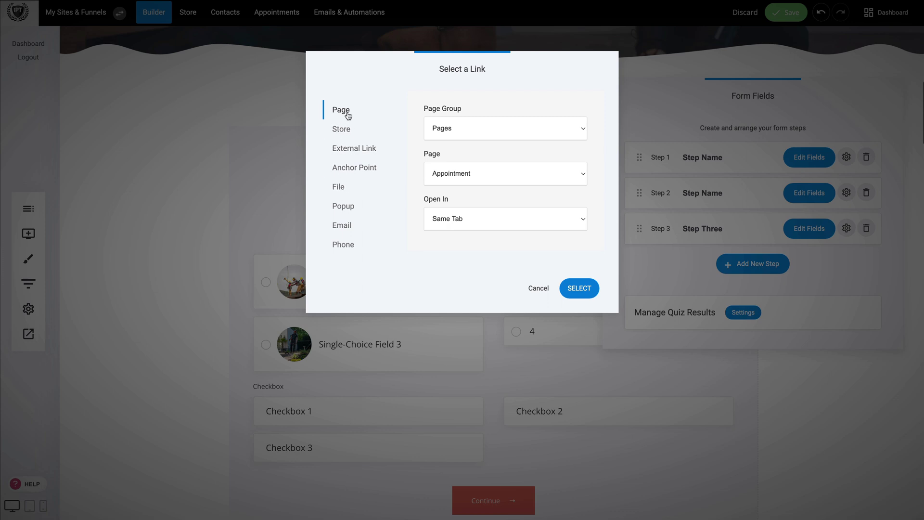
pyautogui.click(460, 126)
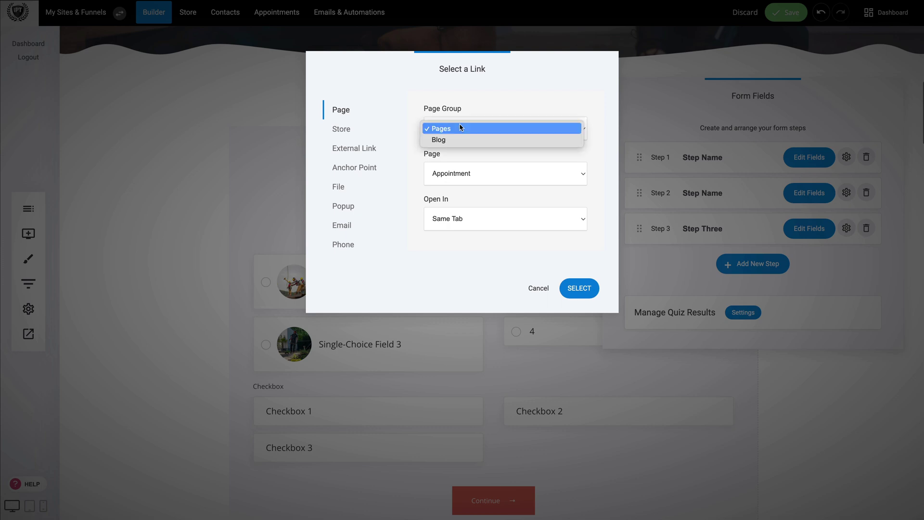
pyautogui.click(460, 127)
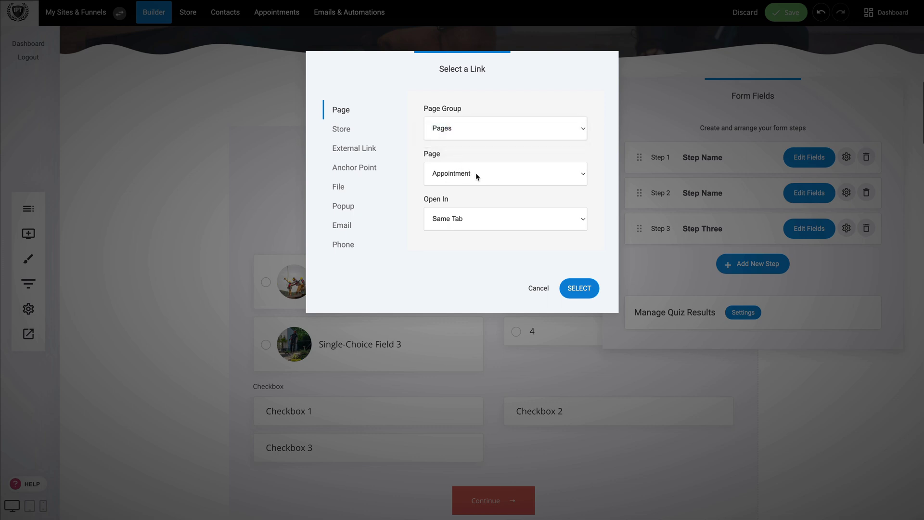
pyautogui.click(478, 176)
pyautogui.click(461, 177)
pyautogui.click(580, 288)
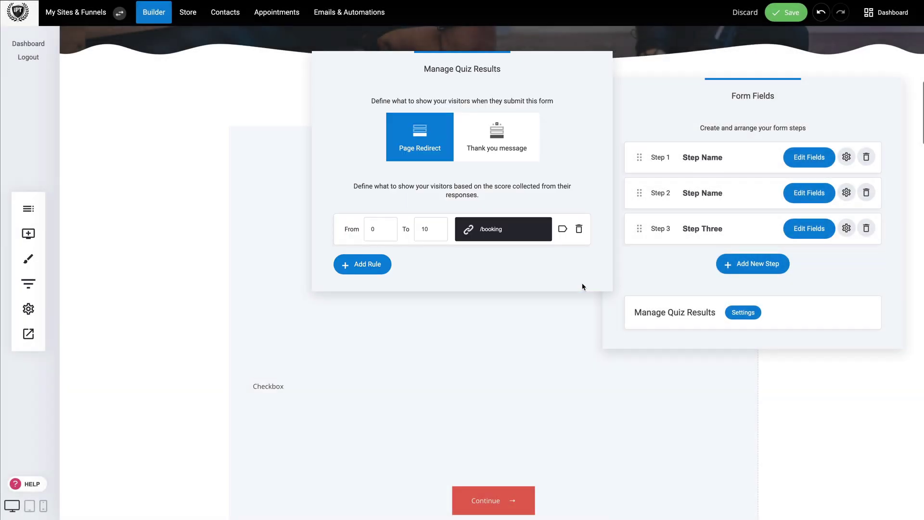
# - Add a second redirect rule that sends scores 11 to 25 to the Courses page
pyautogui.click(370, 266)
pyautogui.click(372, 264)
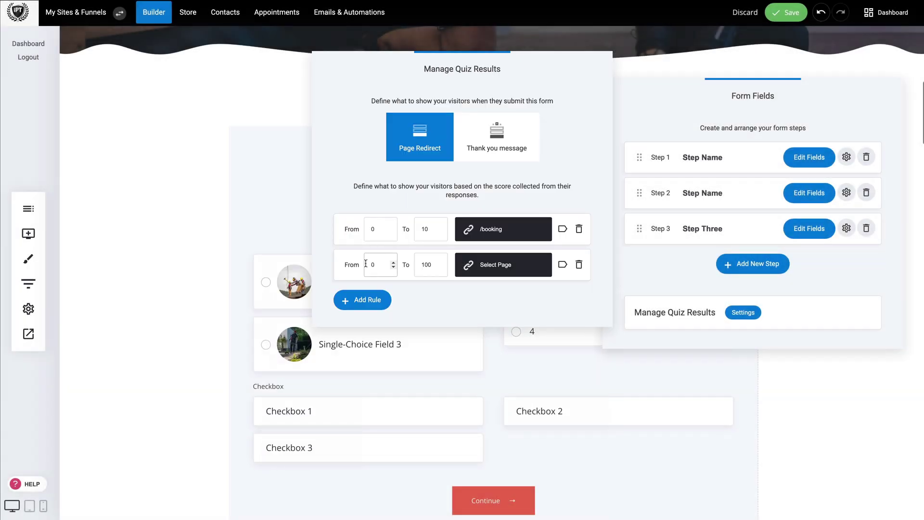
pyautogui.write('11')
pyautogui.doubleClick(423, 265)
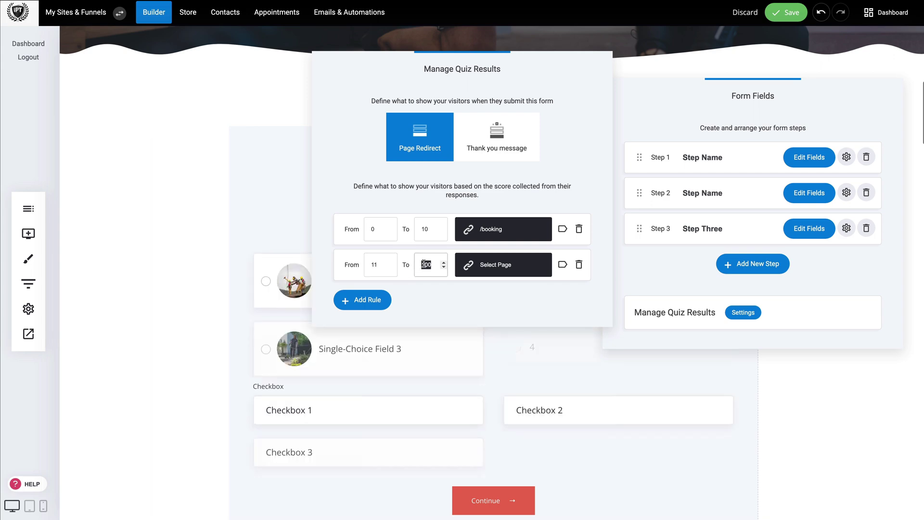
pyautogui.write('20')
pyautogui.click(486, 265)
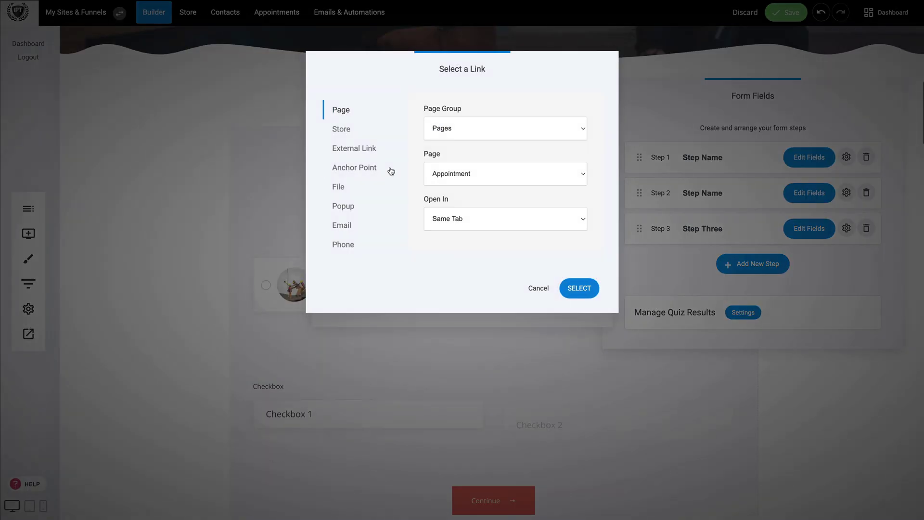
pyautogui.click(455, 173)
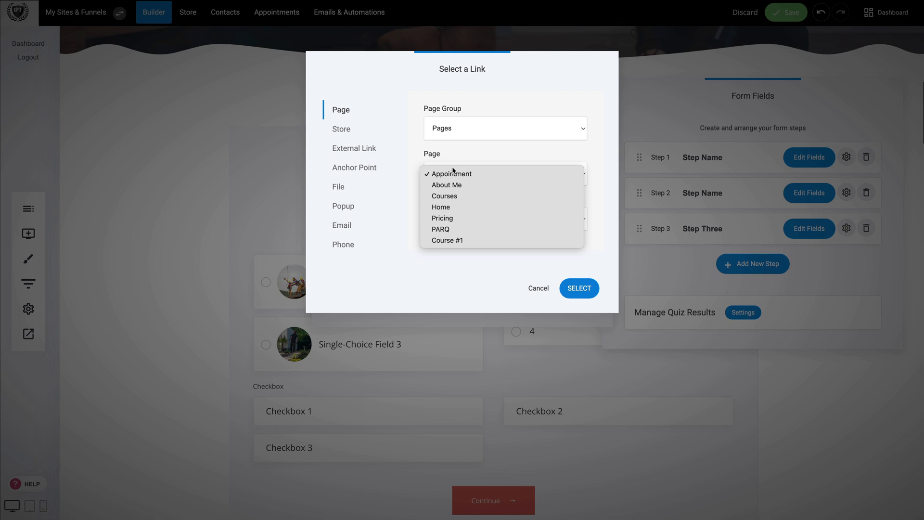
pyautogui.click(465, 199)
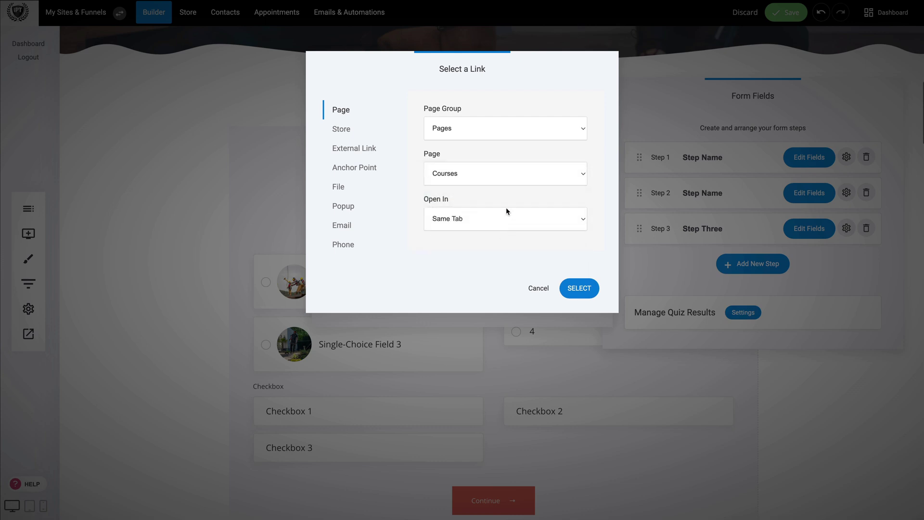
pyautogui.click(569, 287)
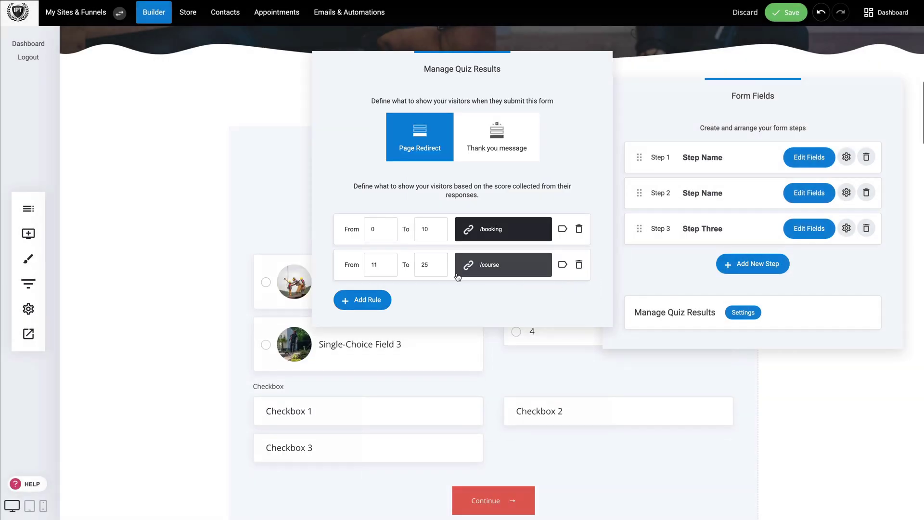
# - Add a third redirect rule that sends scores 26 to 100 to the Personal Training store product, and close the quiz results settings
pyautogui.click(372, 298)
pyautogui.doubleClick(374, 295)
pyautogui.write('26')
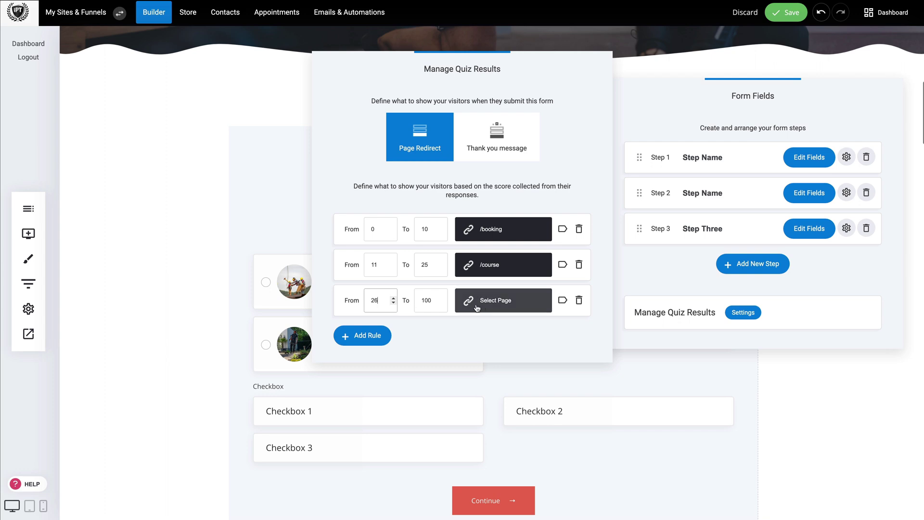
pyautogui.click(492, 307)
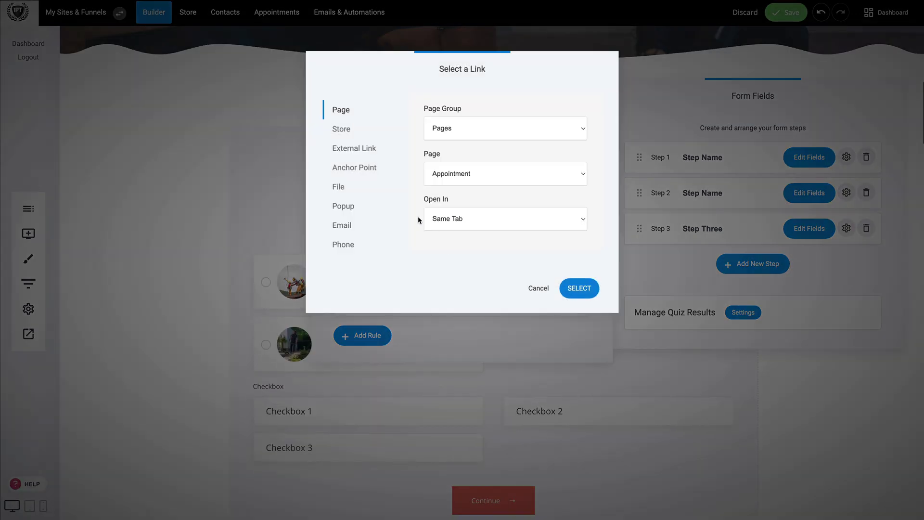
pyautogui.click(341, 130)
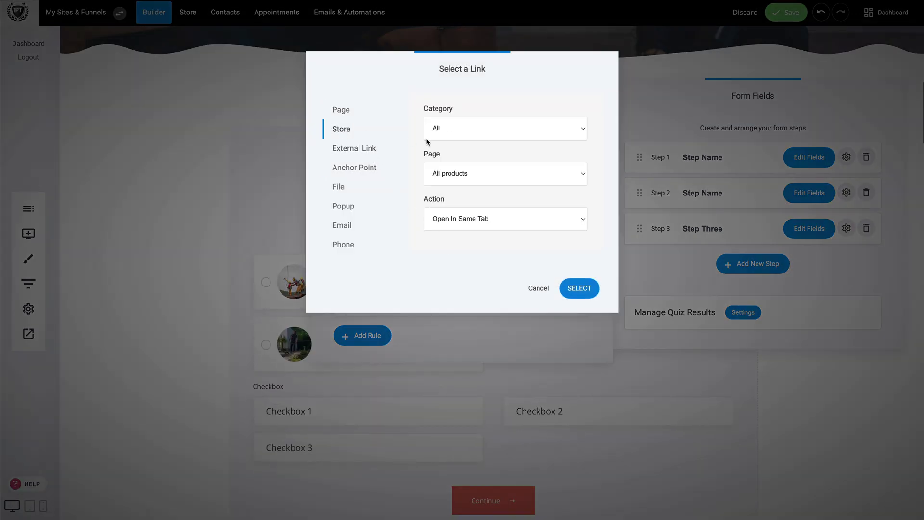
pyautogui.click(488, 175)
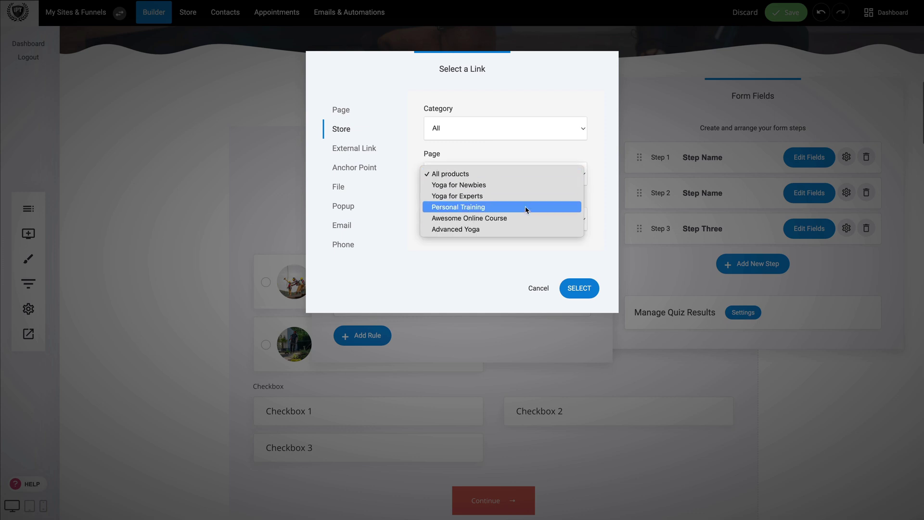
pyautogui.click(485, 207)
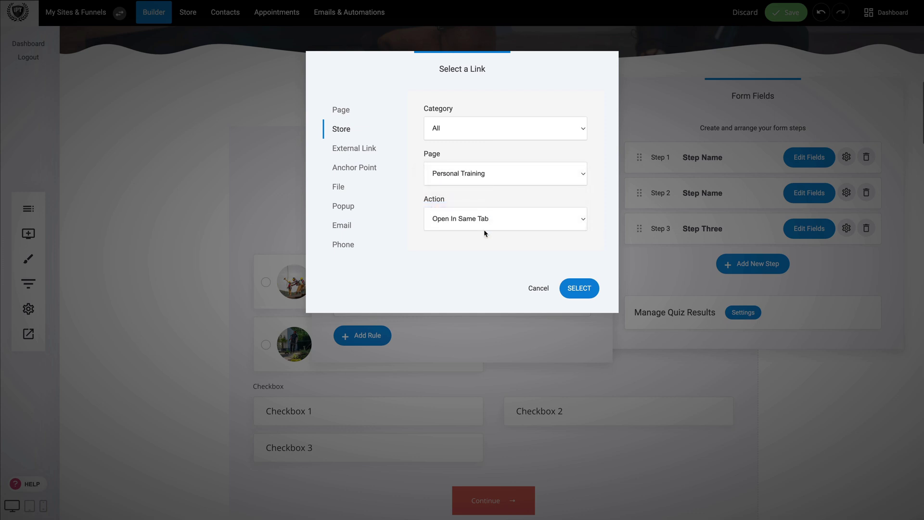
pyautogui.click(579, 287)
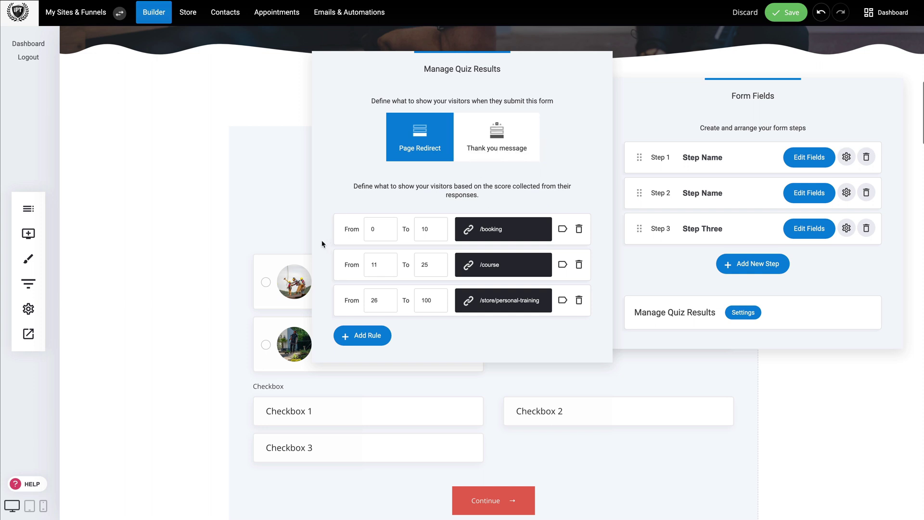
pyautogui.click(191, 273)
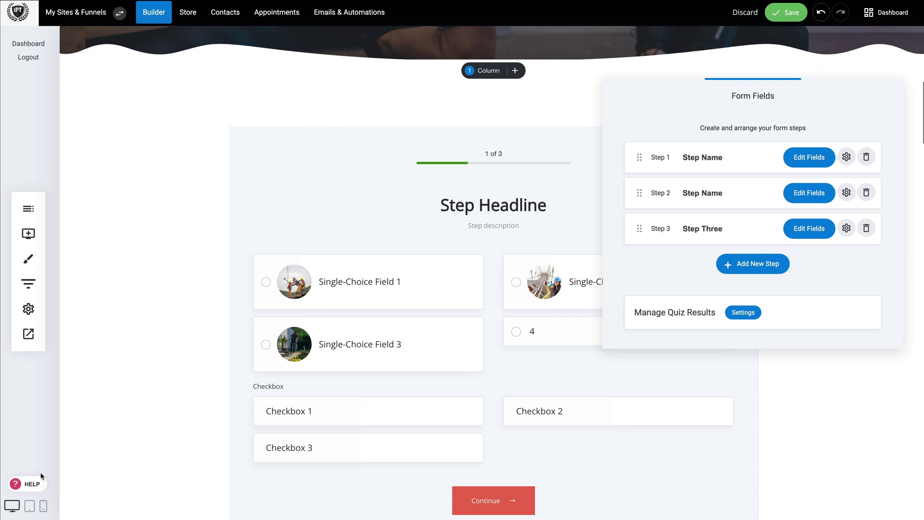
# - Open the forms and surveys articles in the help knowledge base
pyautogui.click(31, 484)
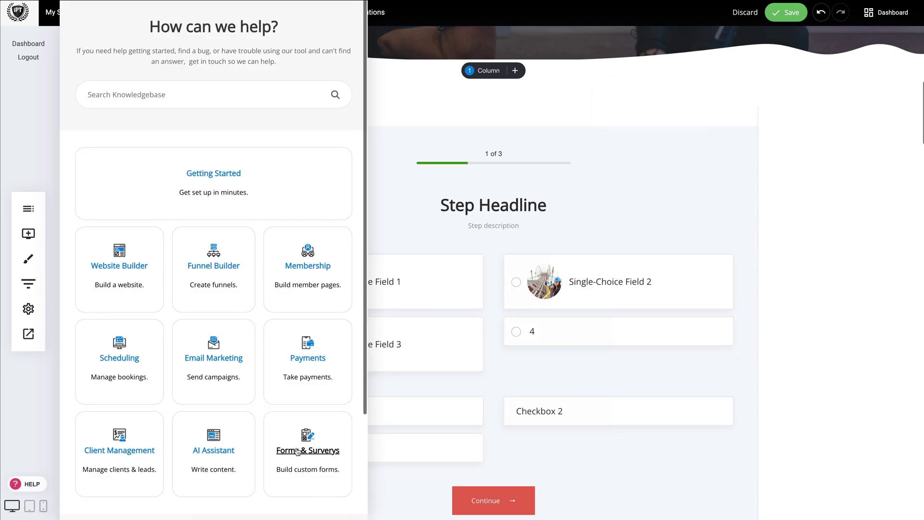
pyautogui.click(297, 451)
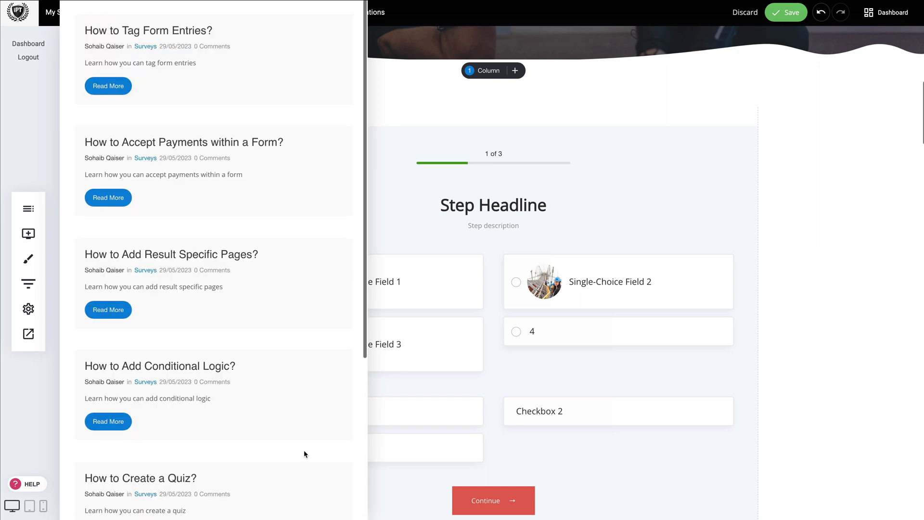